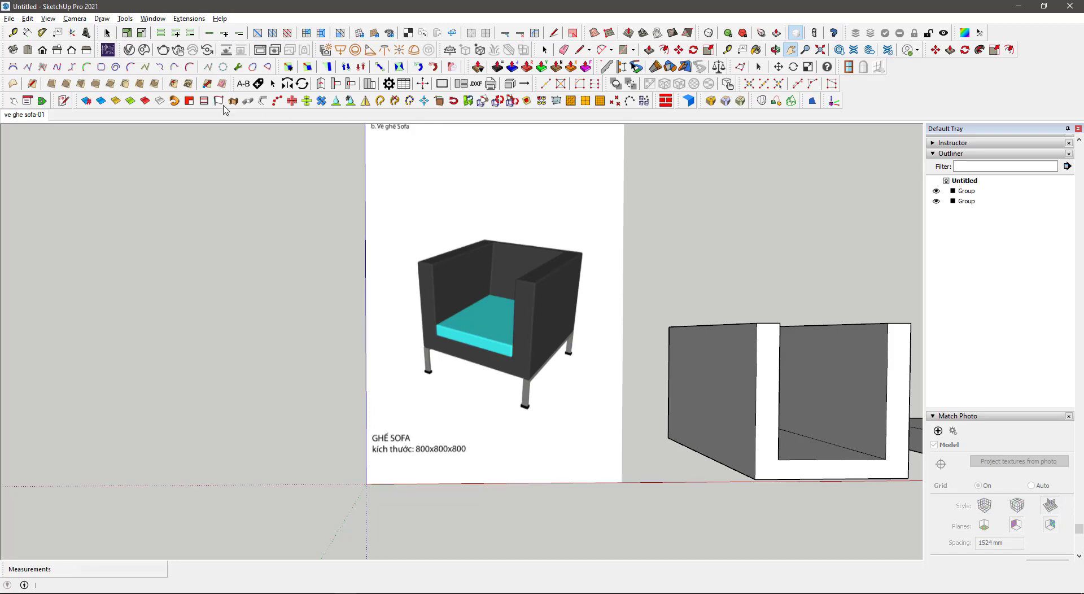
Add a leader text reading "Roundconner" pointing to the top of the armrest in the sofa reference image.
{"action": "left_click", "coordinate": [57, 32]}
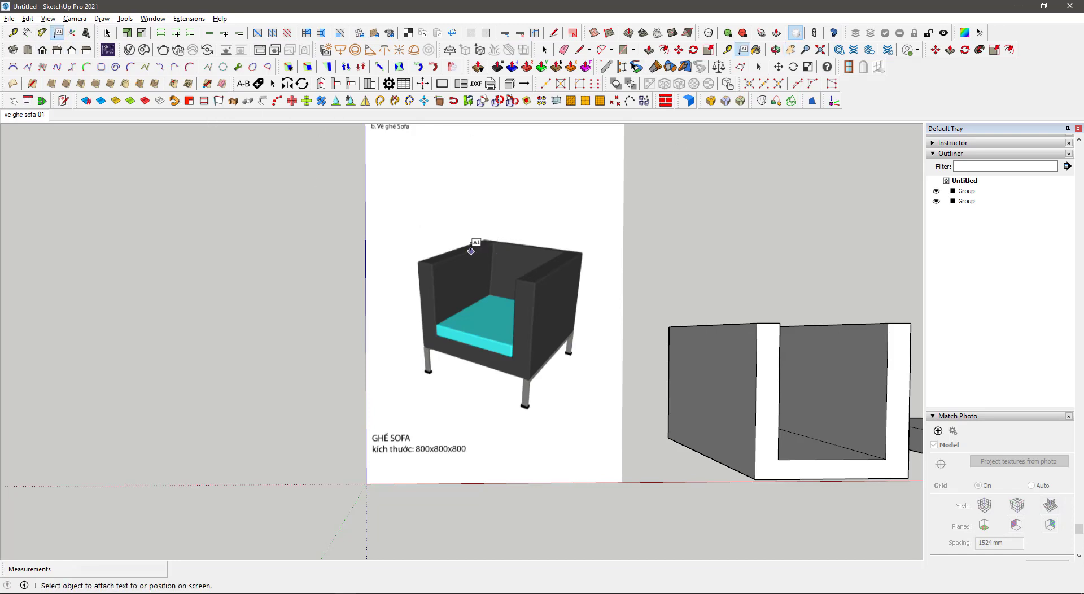
{"action": "left_click", "coordinate": [437, 263]}
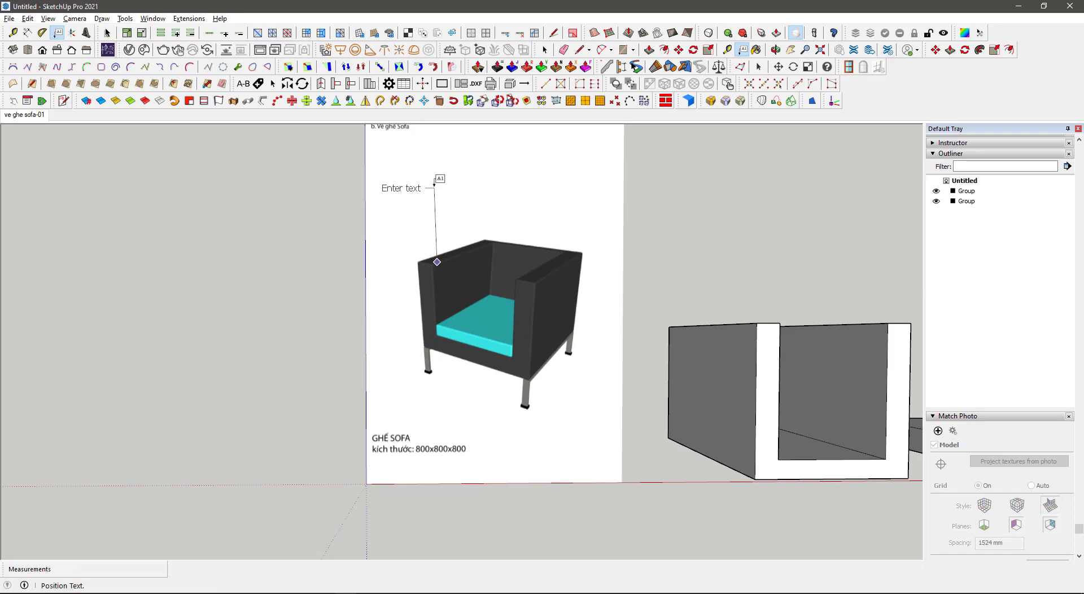
{"action": "left_click", "coordinate": [439, 178]}
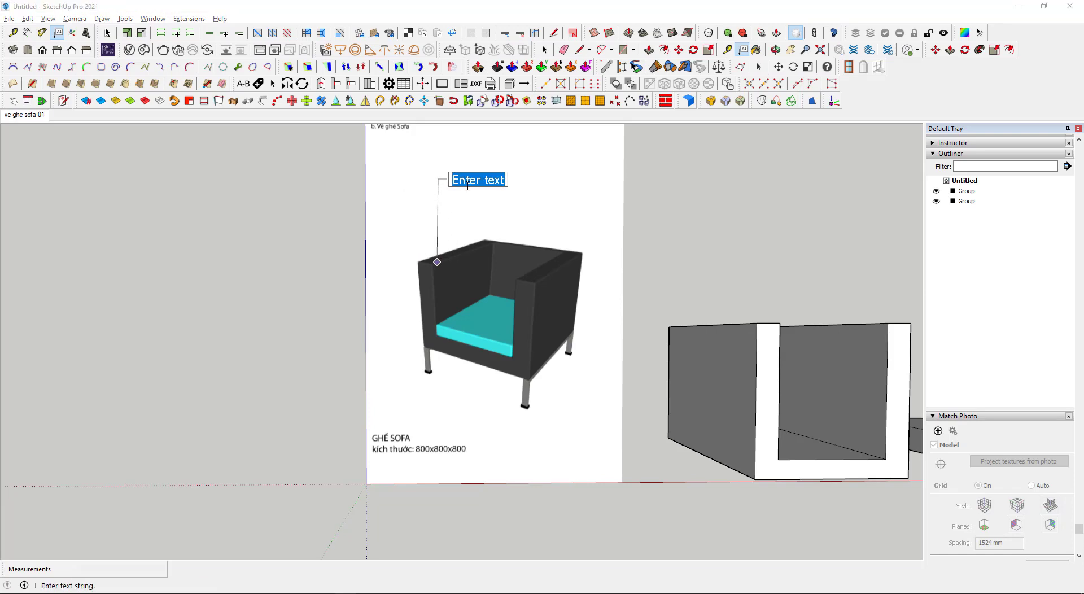
{"action": "type", "text": "E"}
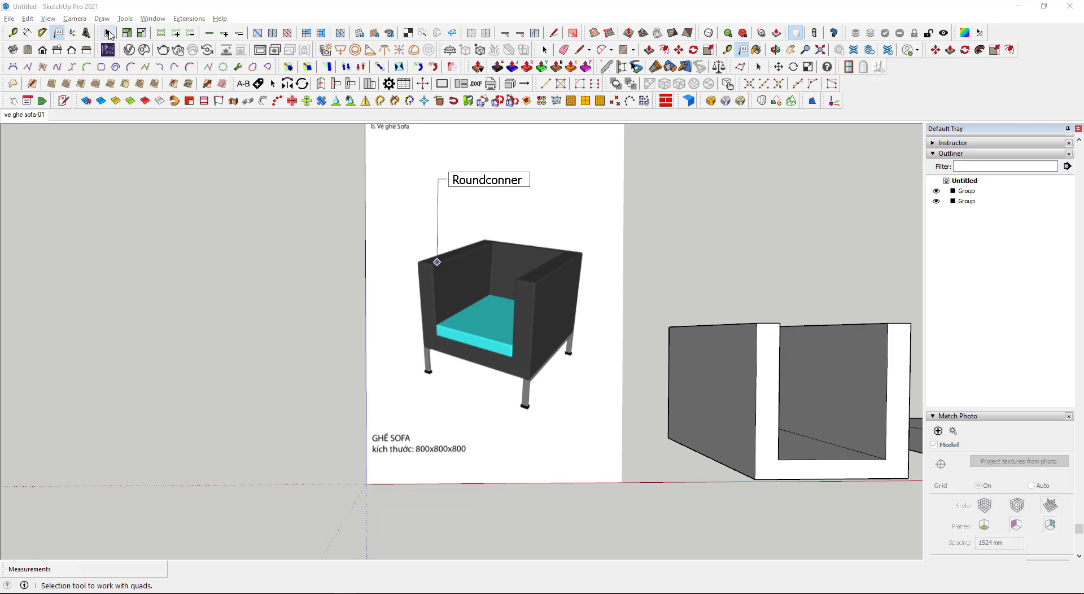
{"action": "left_click", "coordinate": [280, 222]}
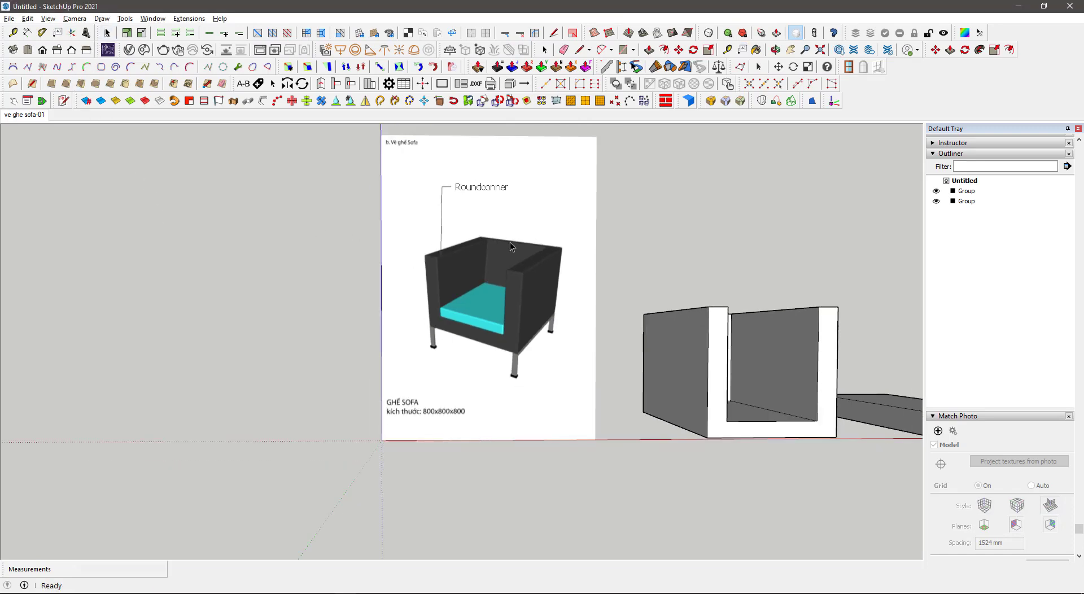
Try to apply Round Corner to the whole sofa frame group without opening it.
{"action": "key", "text": "space"}
{"action": "middle_click_drag", "start_coordinate": [510, 241], "coordinate": [765, 210]}
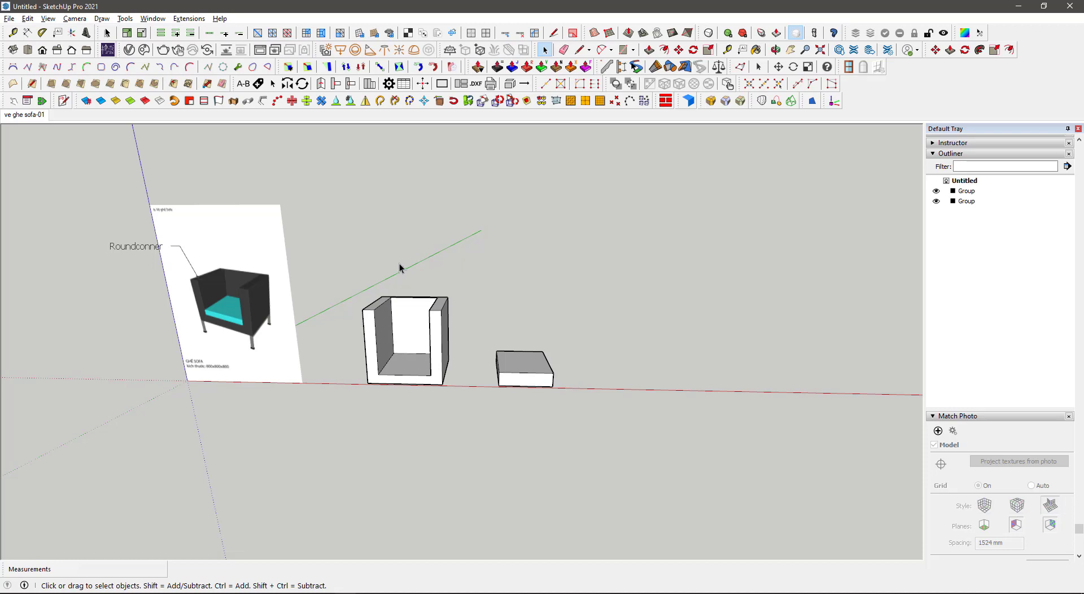
{"action": "middle_click_drag", "start_coordinate": [419, 244], "coordinate": [393, 305]}
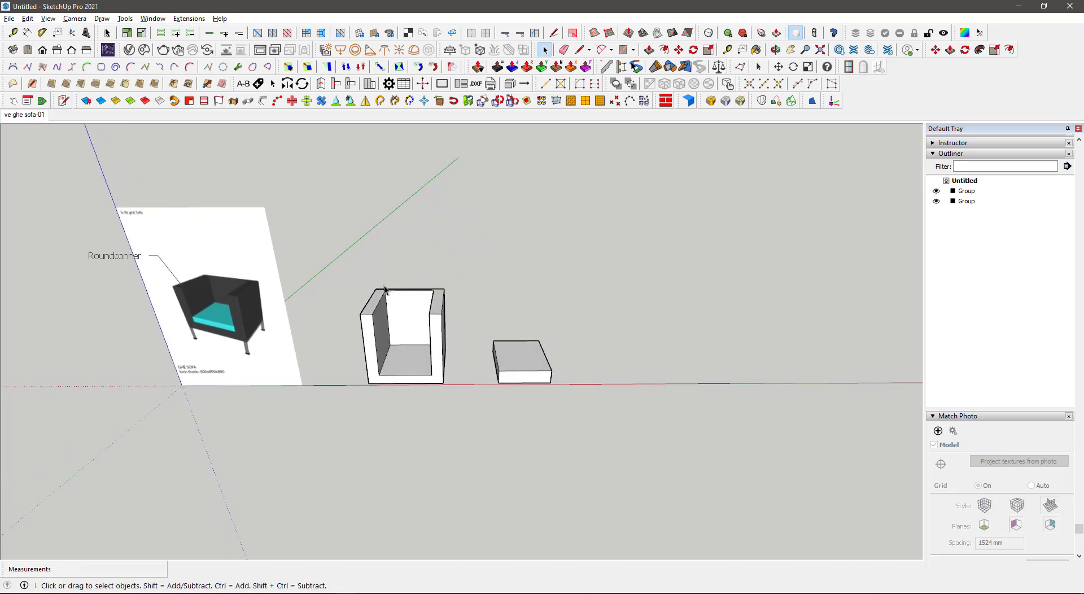
{"action": "left_click_drag", "start_coordinate": [342, 259], "coordinate": [452, 424]}
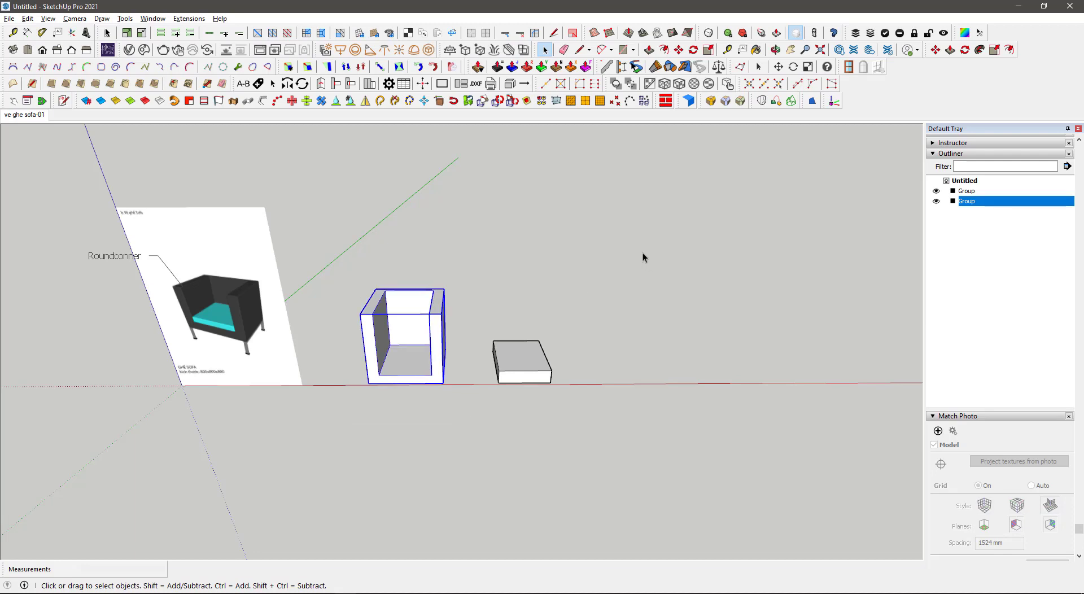
{"action": "left_click", "coordinate": [711, 101]}
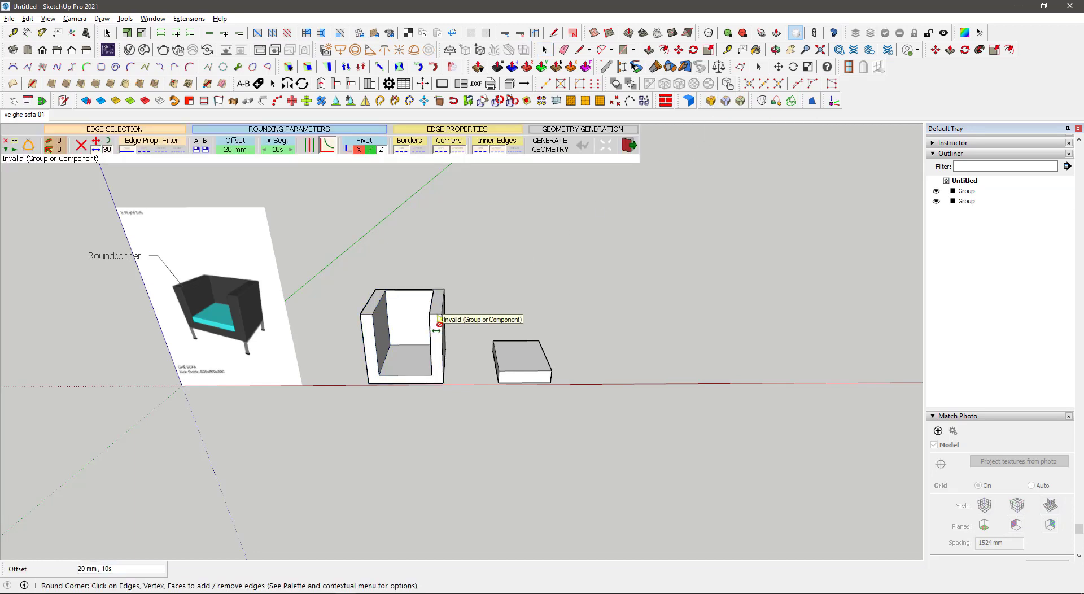
{"action": "key", "text": "space"}
{"action": "left_click", "coordinate": [438, 328]}
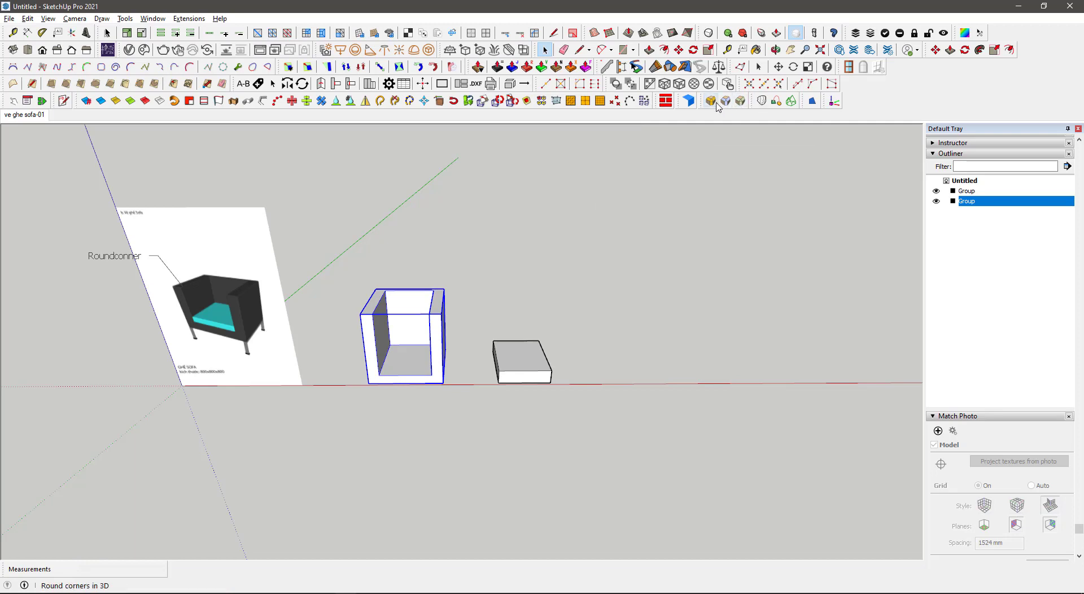
Open the sofa frame group and round all its edges with Round Corner at a 20 mm offset and 10 segments.
{"action": "double_click", "coordinate": [511, 374]}
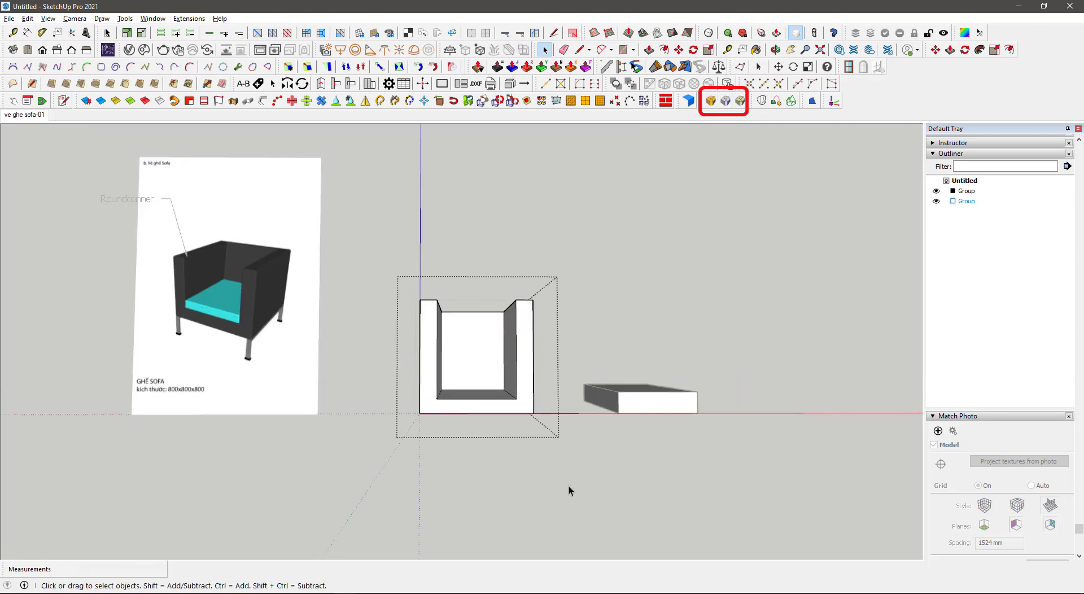
{"action": "key", "text": "ctrl+a"}
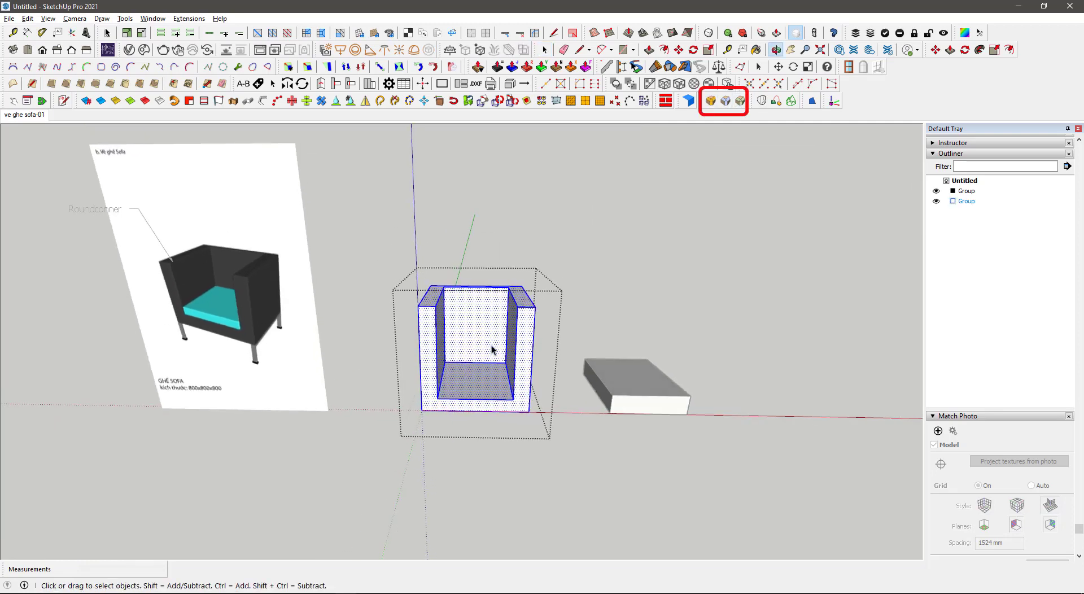
{"action": "left_click", "coordinate": [714, 104]}
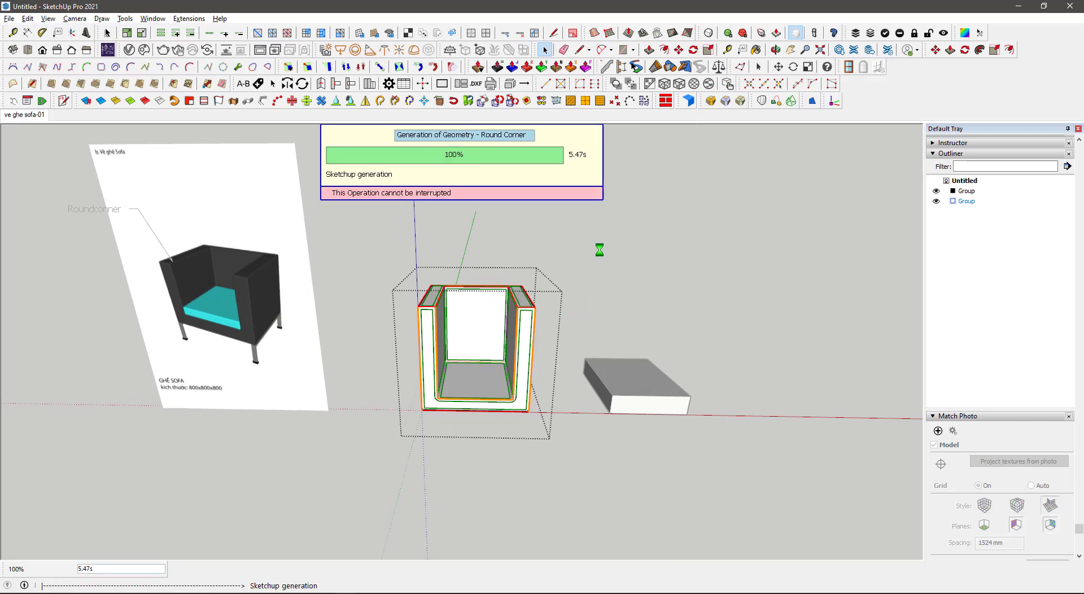
{"action": "left_click", "coordinate": [560, 327]}
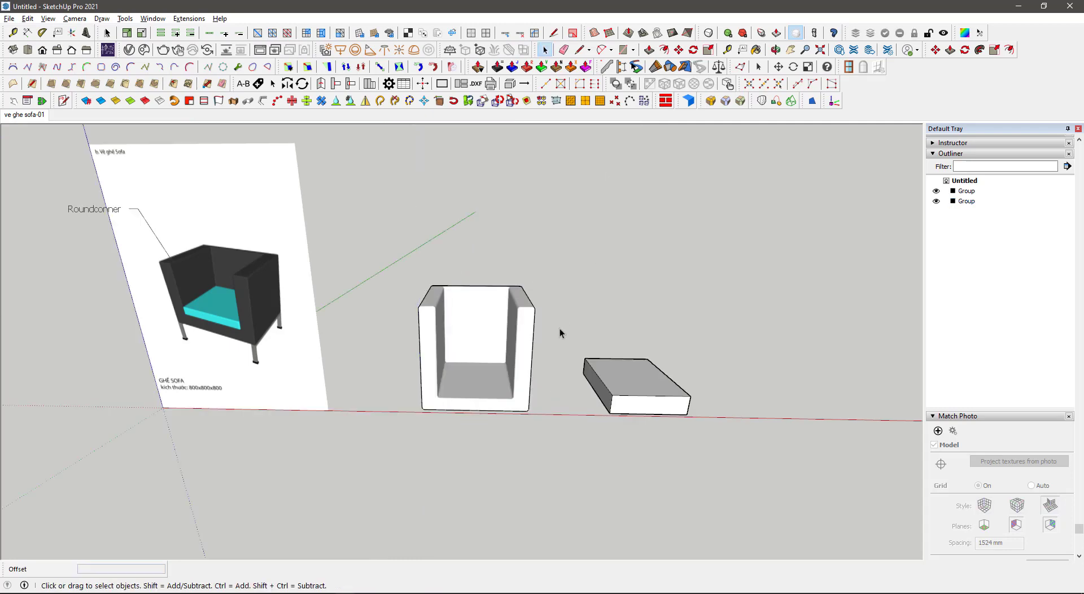
Turn off the display of profile edges so the model shows only thin edge lines.
{"action": "middle_click_drag", "start_coordinate": [534, 428], "coordinate": [330, 209]}
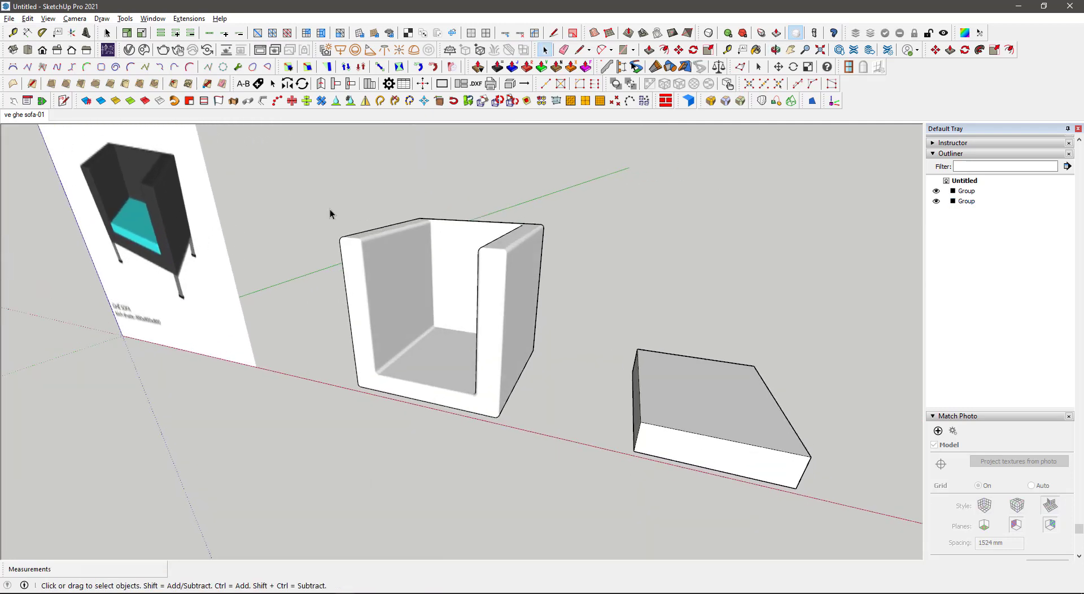
{"action": "left_click", "coordinate": [48, 18]}
{"action": "mouse_move", "coordinate": [113, 179]}
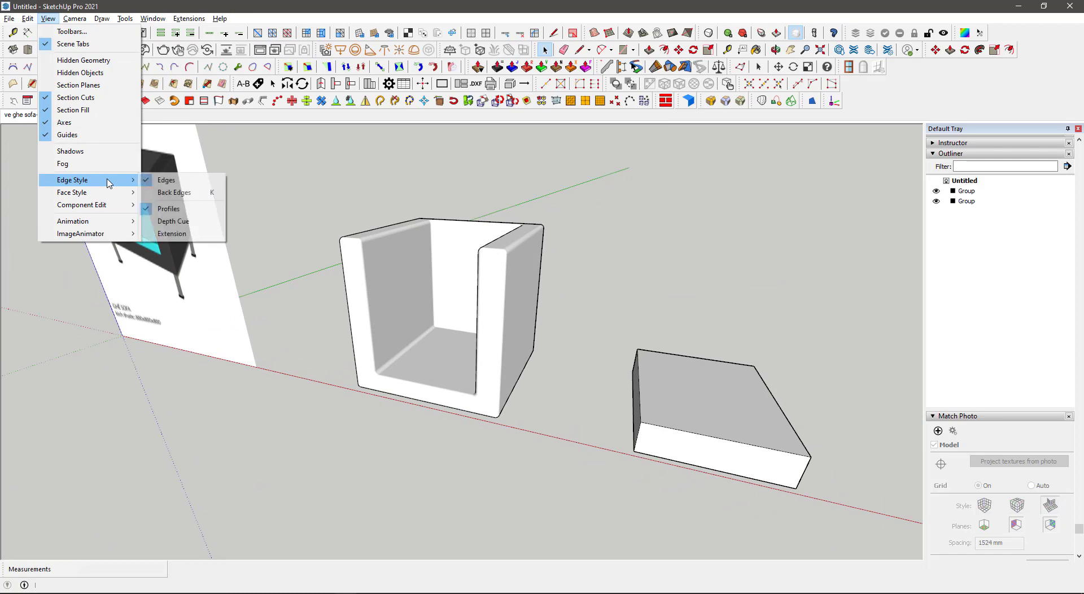
{"action": "left_click", "coordinate": [175, 210]}
{"action": "middle_click_drag", "start_coordinate": [366, 282], "coordinate": [230, 164]}
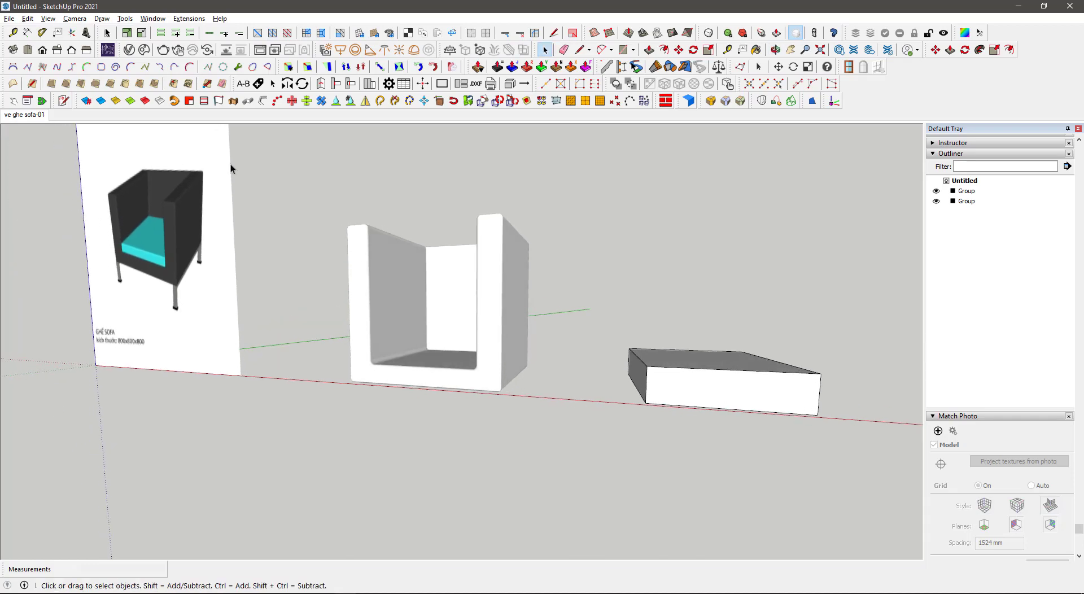
Turn on hidden geometry and examine the segments along the sofa frame's rounded edges up close.
{"action": "left_click", "coordinate": [56, 19]}
{"action": "left_click", "coordinate": [81, 63]}
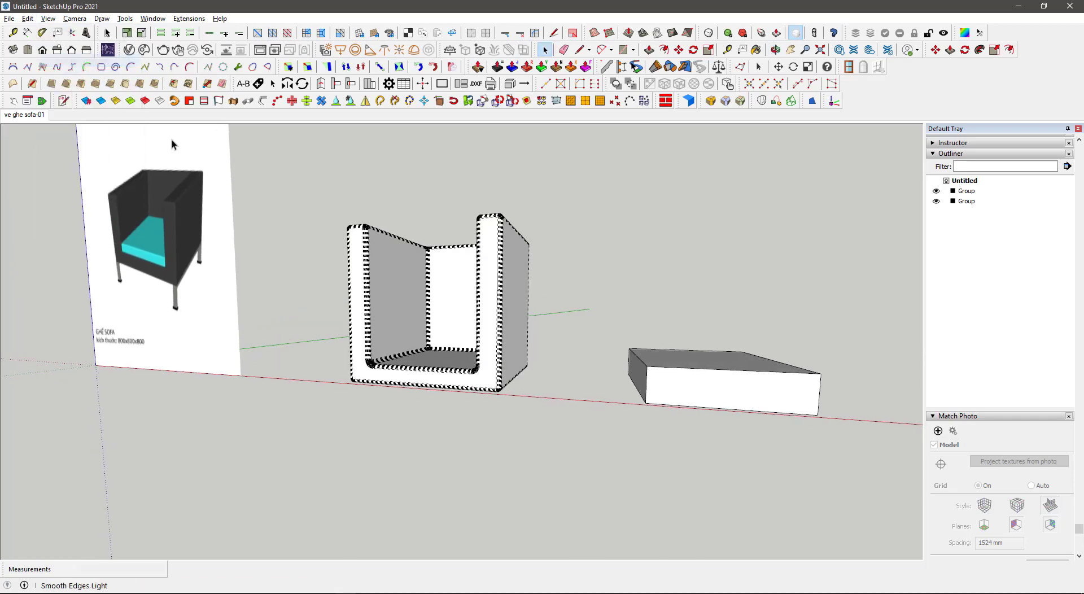
{"action": "middle_click_drag", "start_coordinate": [293, 237], "coordinate": [633, 375]}
{"action": "scroll", "coordinate": [407, 271], "scroll_direction": "down", "scroll_amount": 10}
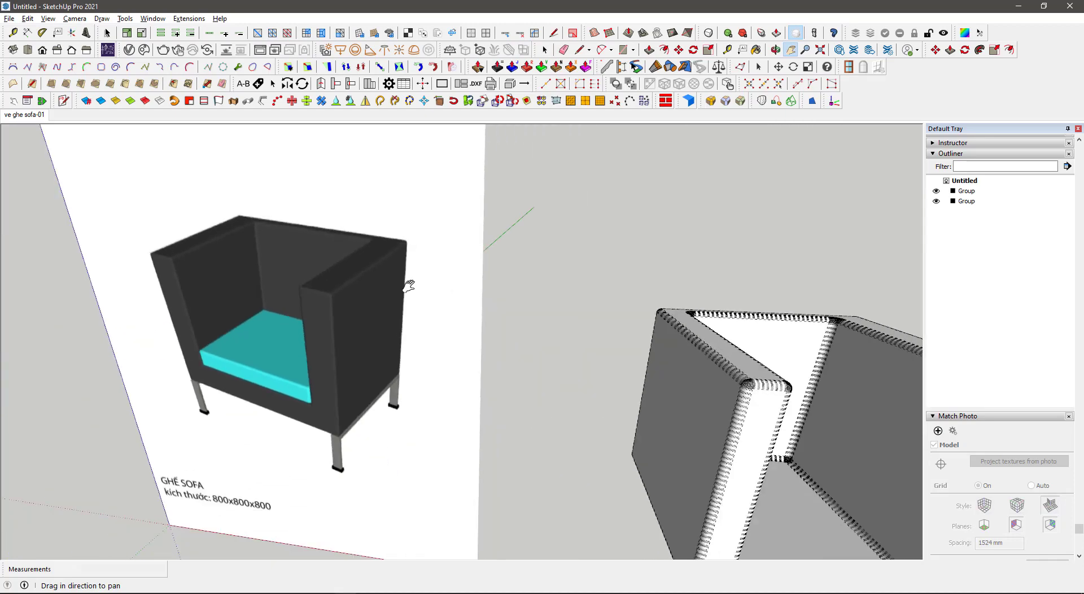
{"action": "middle_click_drag", "start_coordinate": [622, 332], "coordinate": [458, 273], "text": "shift"}
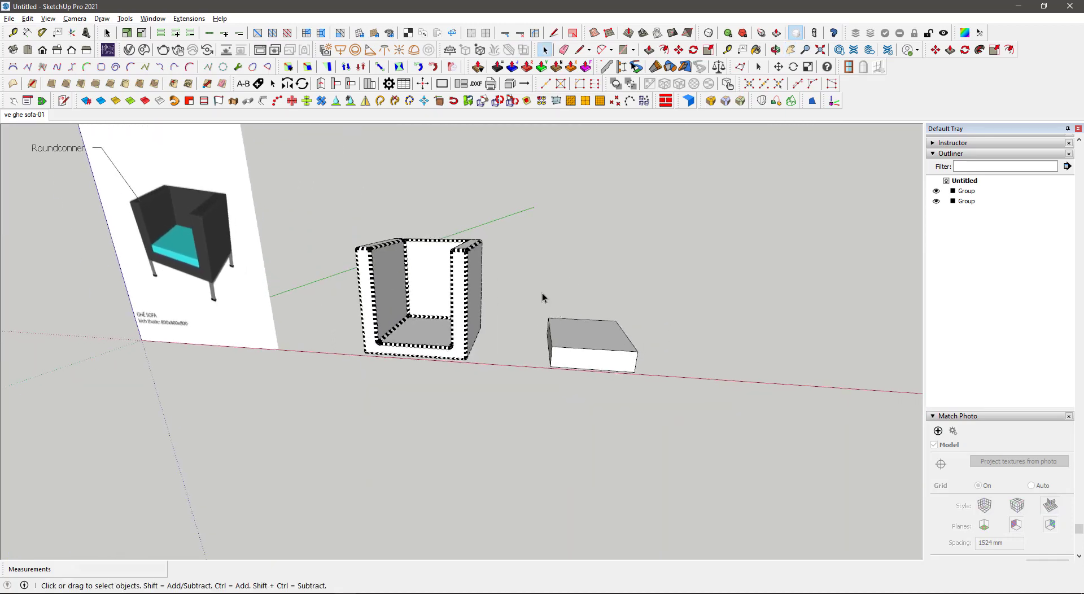
Open the seat cushion group and round all its edges with Round Corner at a 20 mm offset and 10 segments.
{"action": "left_click_drag", "start_coordinate": [542, 292], "coordinate": [736, 418]}
{"action": "double_click", "coordinate": [578, 343]}
{"action": "key", "text": "ctrl+a"}
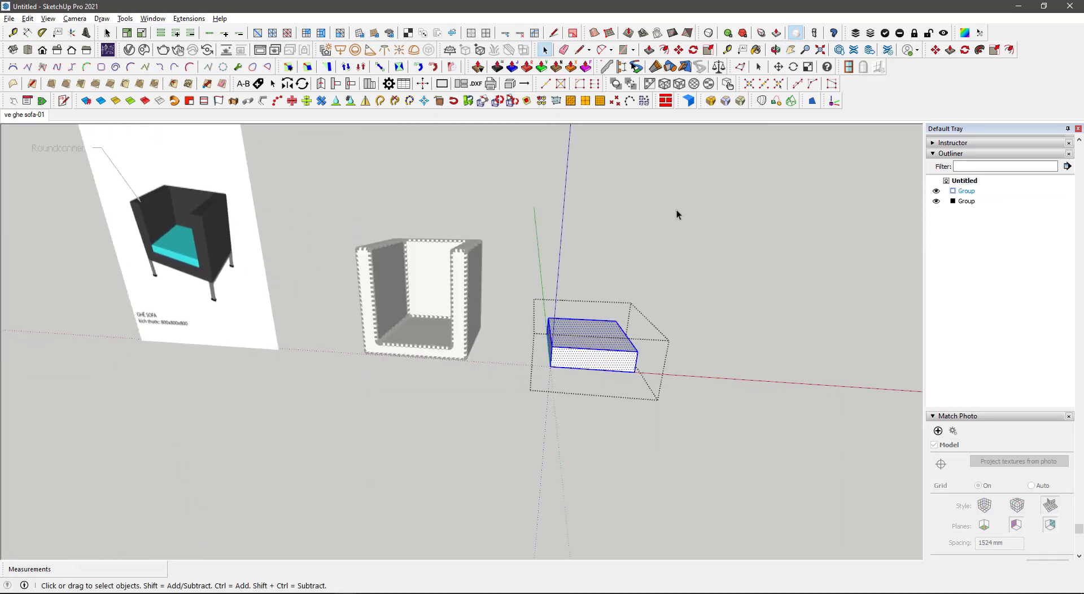
{"action": "left_click", "coordinate": [711, 101]}
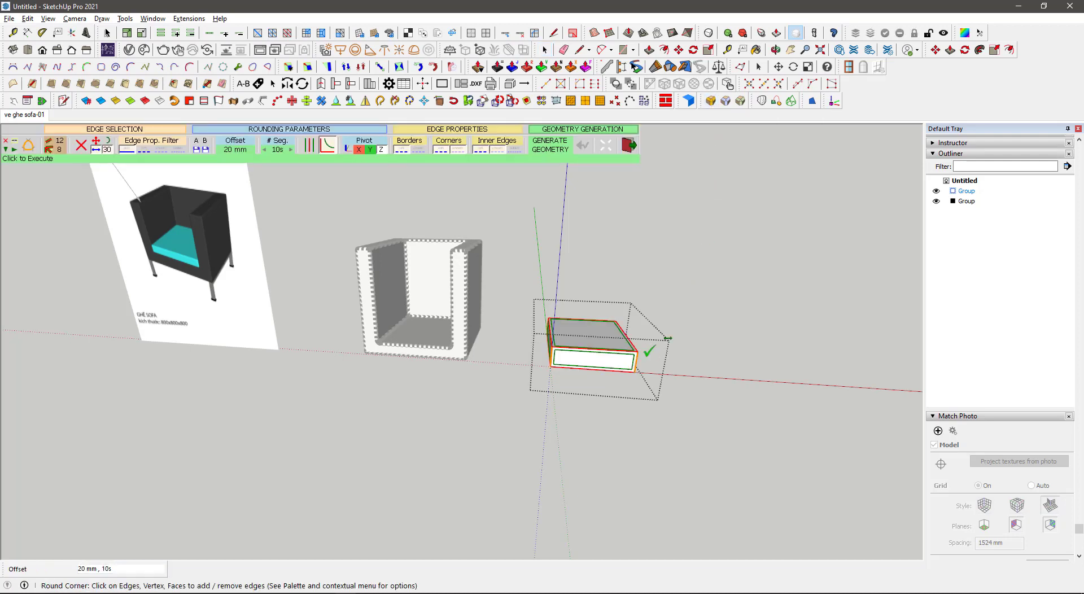
{"action": "left_click", "coordinate": [716, 299]}
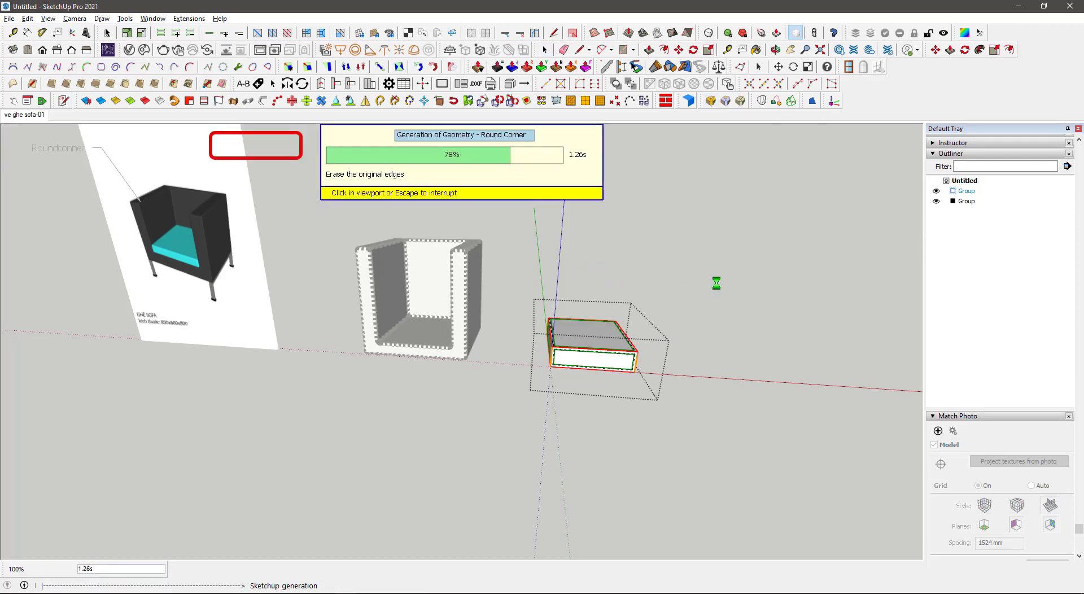
{"action": "key", "text": "space"}
{"action": "left_click", "coordinate": [704, 307]}
Turn off the display of hidden geometry.
{"action": "middle_click_drag", "start_coordinate": [705, 306], "coordinate": [450, 274]}
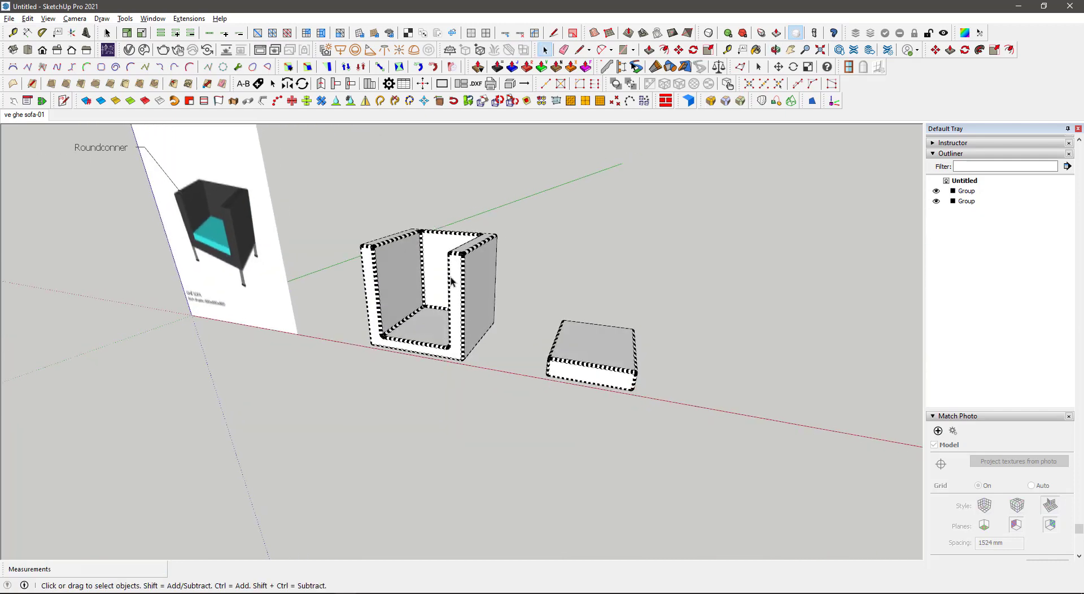
{"action": "left_click", "coordinate": [49, 19]}
{"action": "mouse_move", "coordinate": [114, 181]}
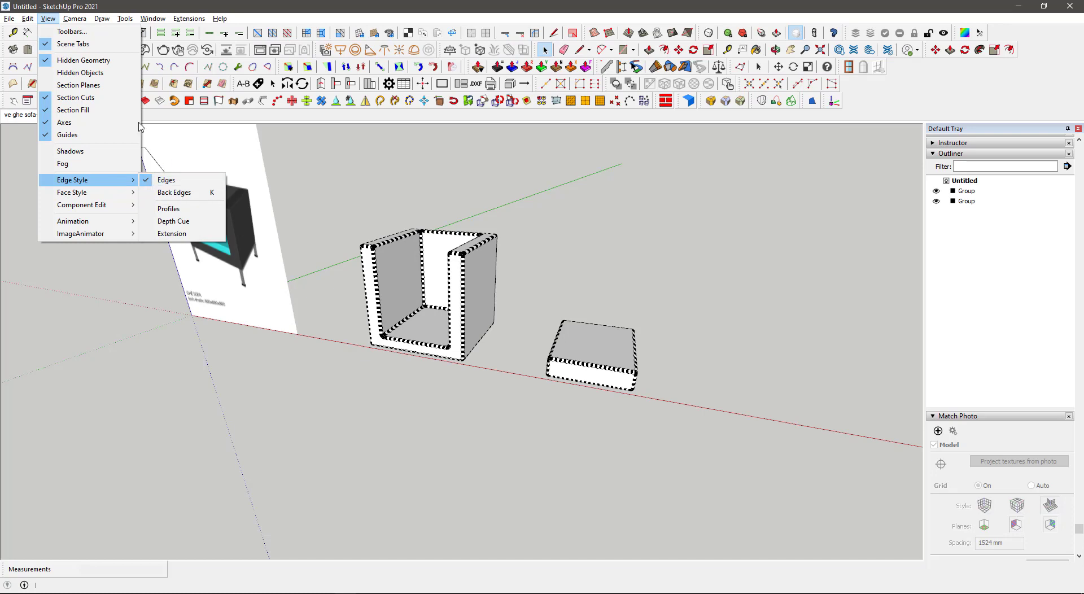
{"action": "left_click", "coordinate": [83, 60]}
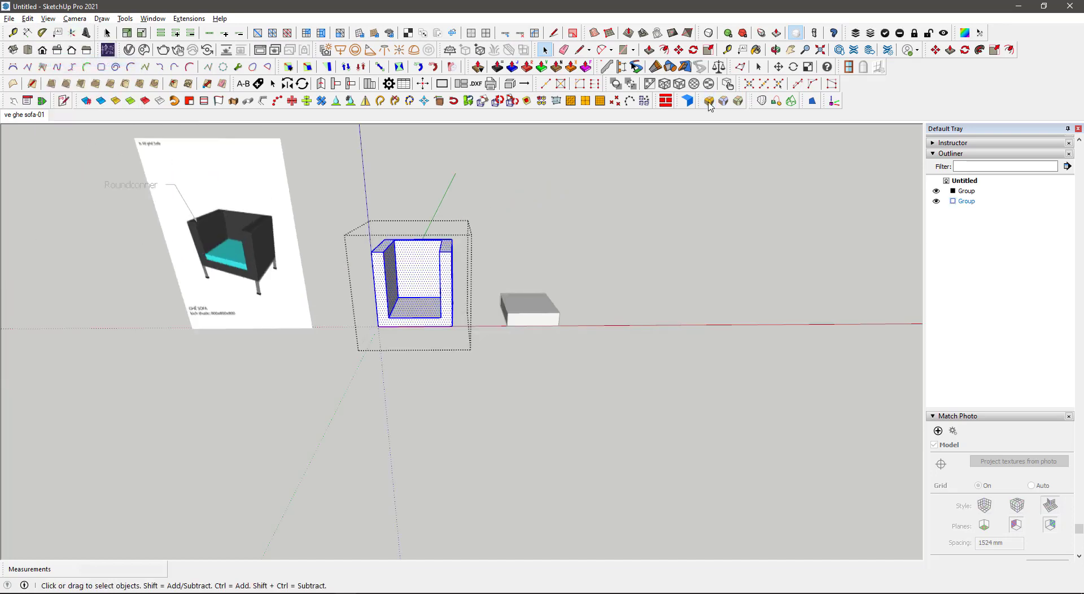
{"action": "left_click", "coordinate": [710, 100]}
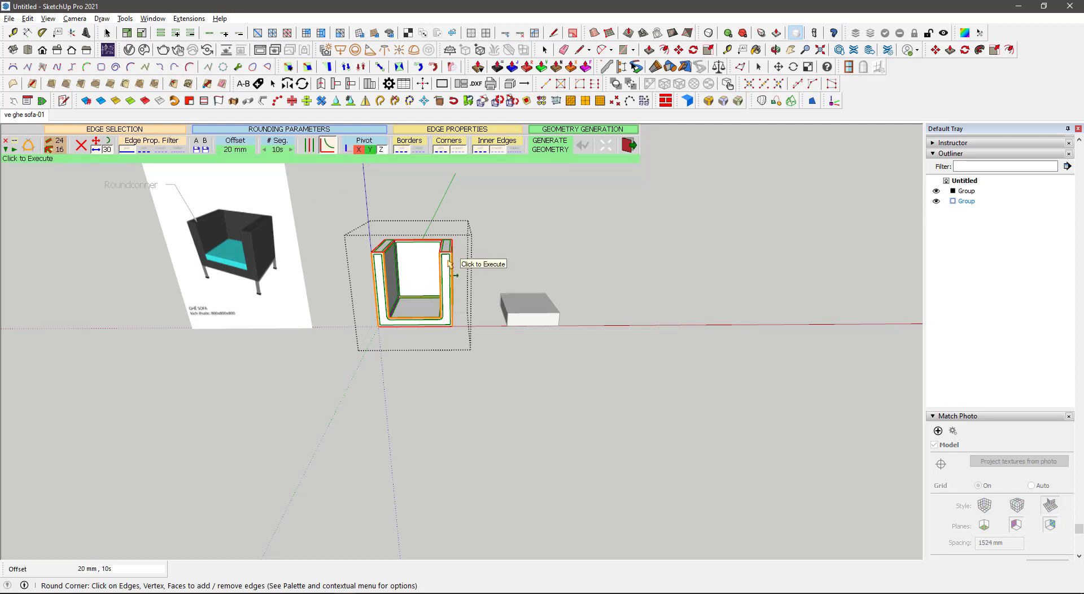
{"action": "key", "text": "space"}
{"action": "left_click", "coordinate": [602, 292]}
{"action": "middle_click_drag", "start_coordinate": [601, 292], "coordinate": [608, 383]}
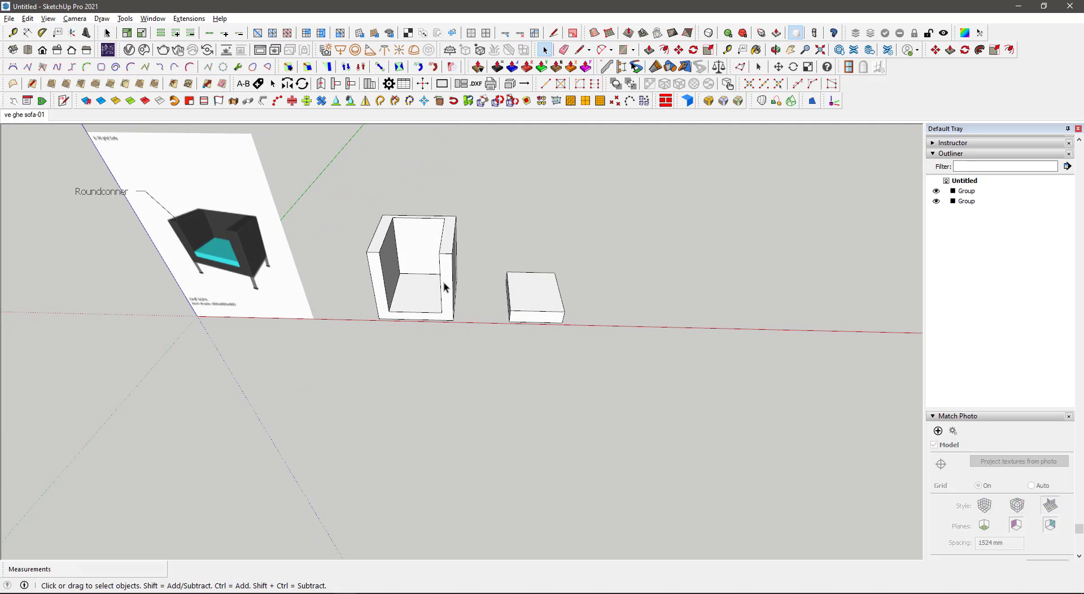
Open the unrounded seat cushion group and round all its edges with Round Corner at a 10 mm offset and 10 segments.
{"action": "double_click", "coordinate": [544, 295]}
{"action": "left_click_drag", "start_coordinate": [629, 370], "coordinate": [496, 250]}
{"action": "left_click", "coordinate": [709, 102]}
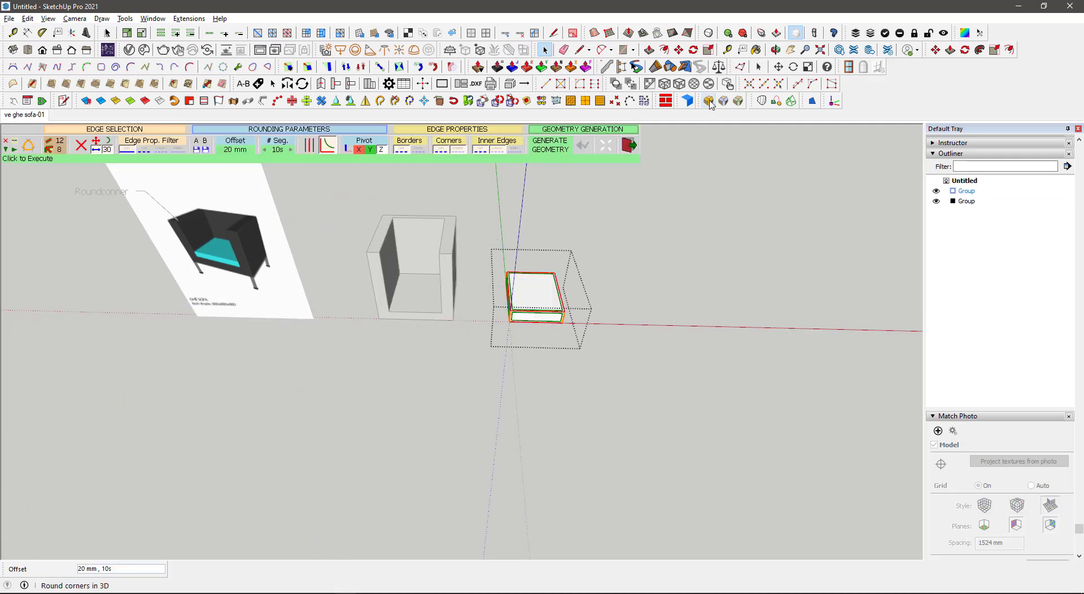
{"action": "left_click", "coordinate": [236, 150]}
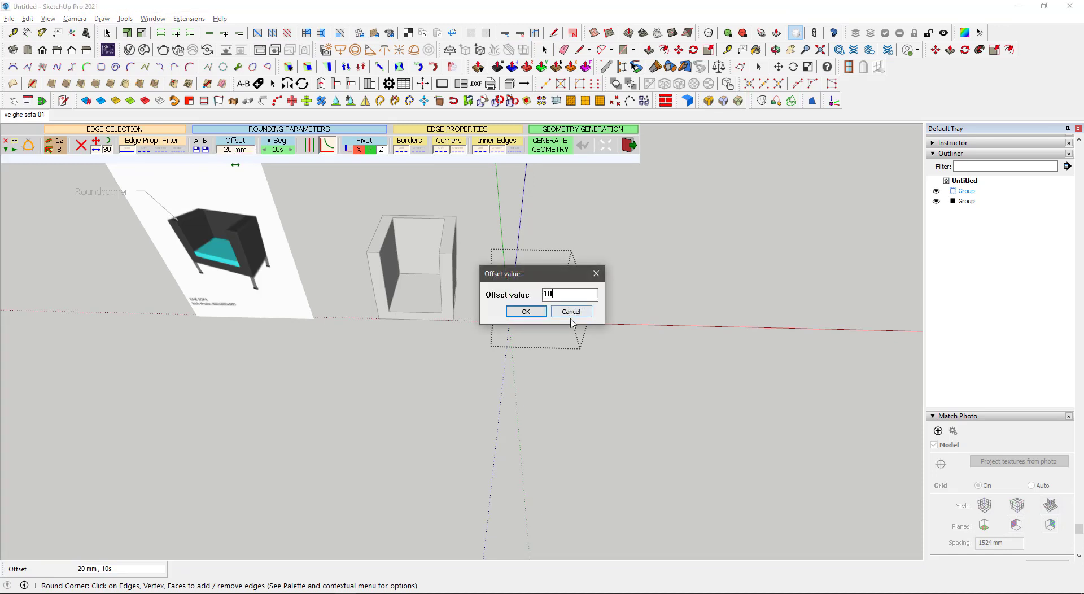
{"action": "type", "text": "10"}
{"action": "left_click", "coordinate": [526, 311]}
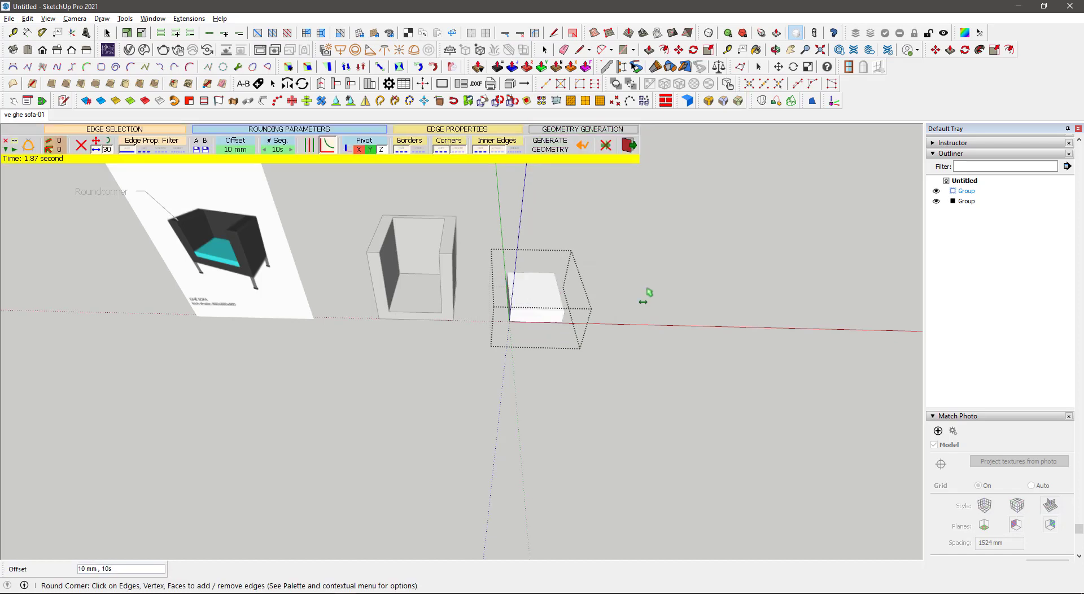
{"action": "key", "text": "space"}
{"action": "left_click", "coordinate": [650, 372]}
Reopen the rounded seat cushion group, select all its geometry and set the Round Corner offset to 50 mm.
{"action": "scroll", "coordinate": [544, 303], "scroll_direction": "up", "scroll_amount": 6}
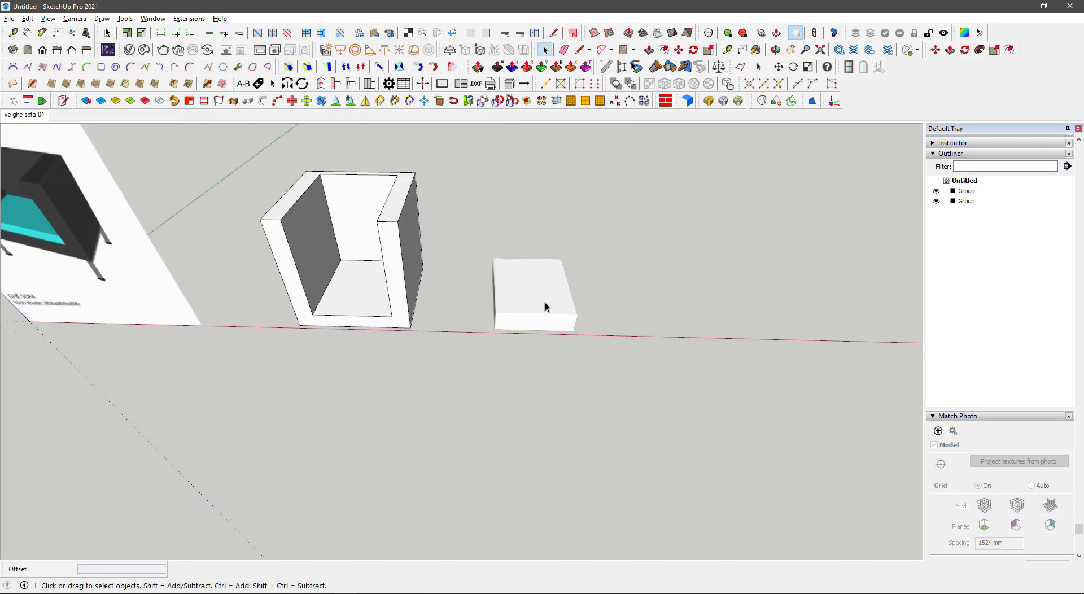
{"action": "scroll", "coordinate": [604, 319], "scroll_direction": "up", "scroll_amount": 3}
{"action": "middle_click_drag", "start_coordinate": [634, 322], "coordinate": [544, 291]}
{"action": "scroll", "coordinate": [603, 364], "scroll_direction": "down", "scroll_amount": 3}
{"action": "left_click_drag", "start_coordinate": [240, 48], "coordinate": [240, 48]}
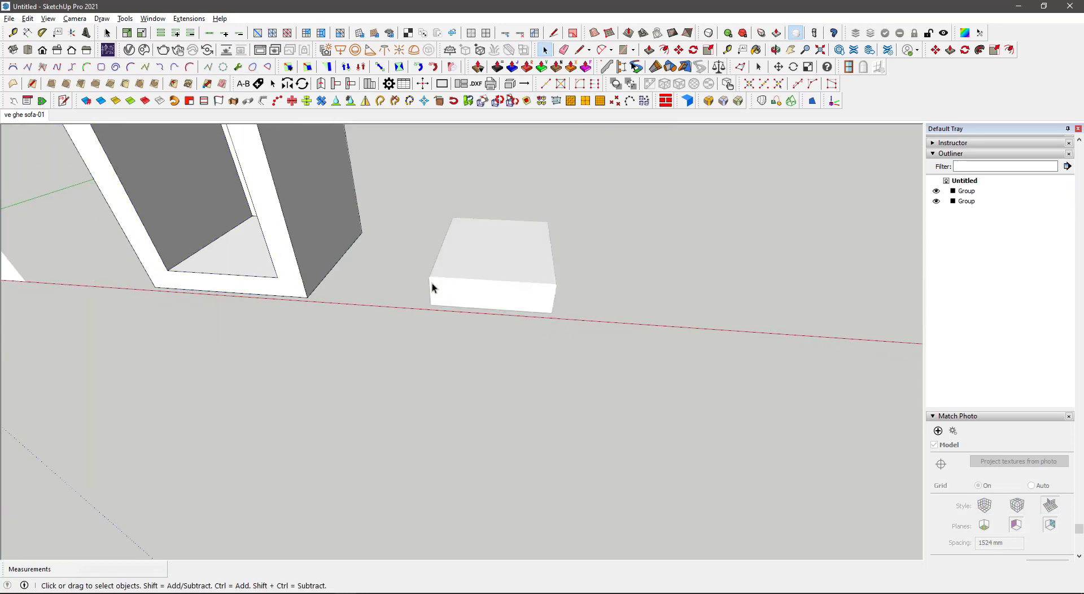
{"action": "scroll", "coordinate": [702, 364], "scroll_direction": "down", "scroll_amount": 4}
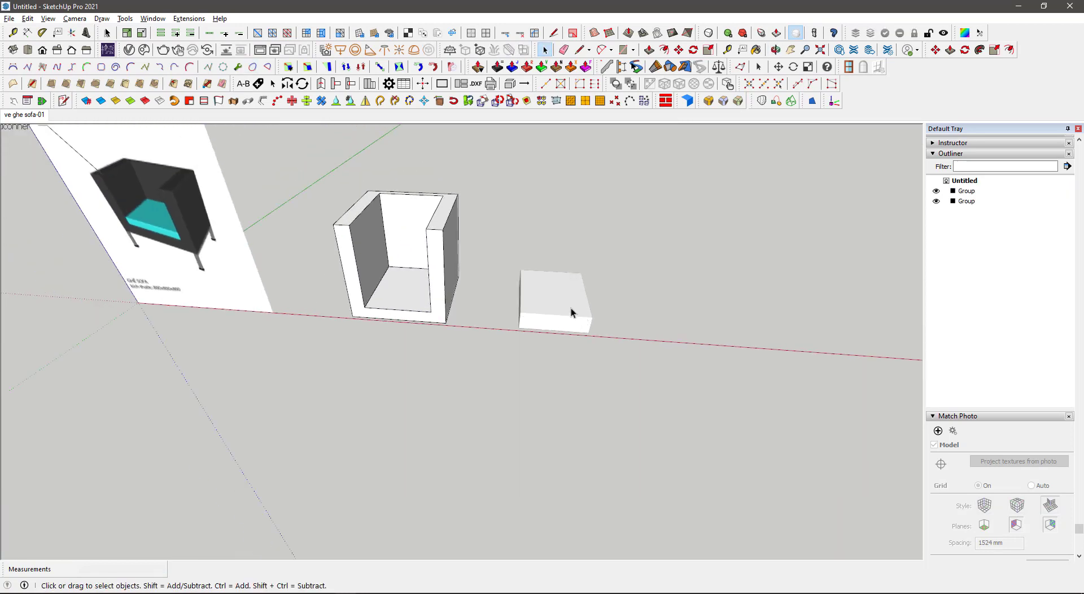
{"action": "double_click", "coordinate": [572, 313]}
{"action": "left_click_drag", "start_coordinate": [515, 235], "coordinate": [515, 235]}
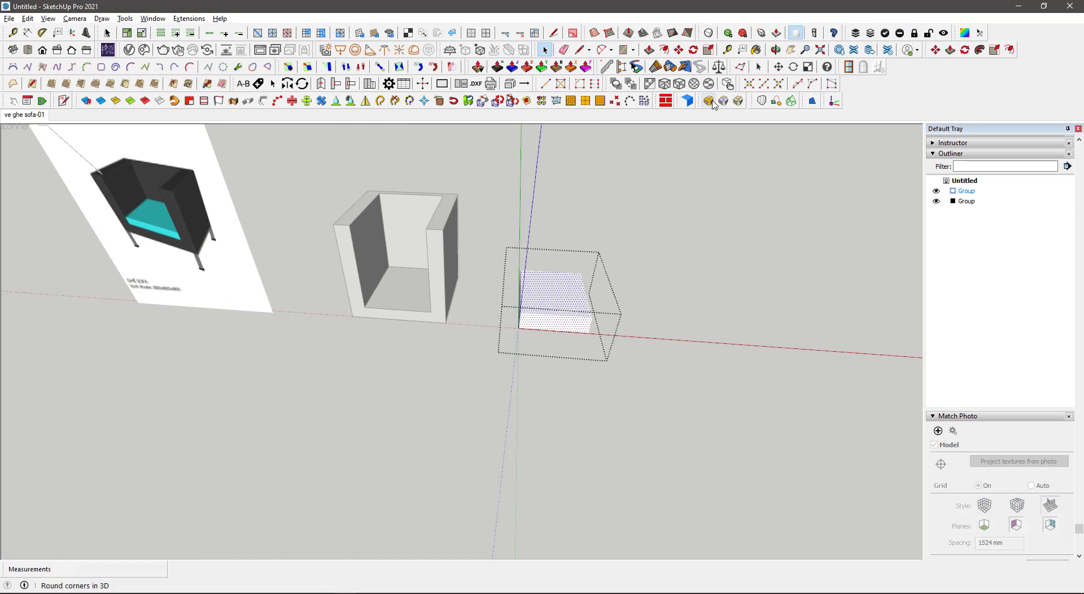
{"action": "left_click", "coordinate": [664, 84]}
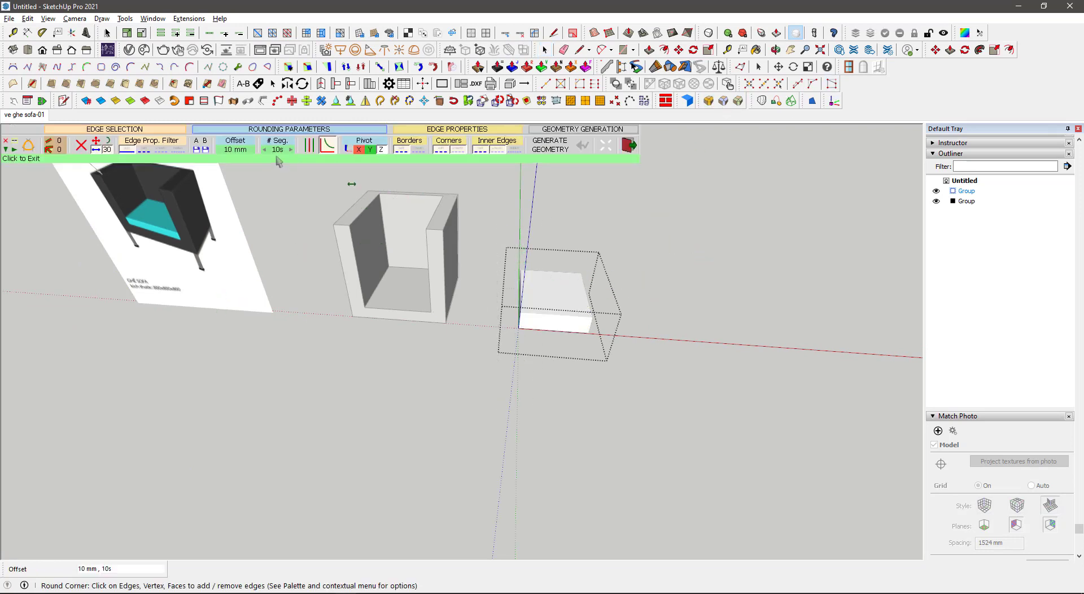
{"action": "left_click", "coordinate": [235, 146]}
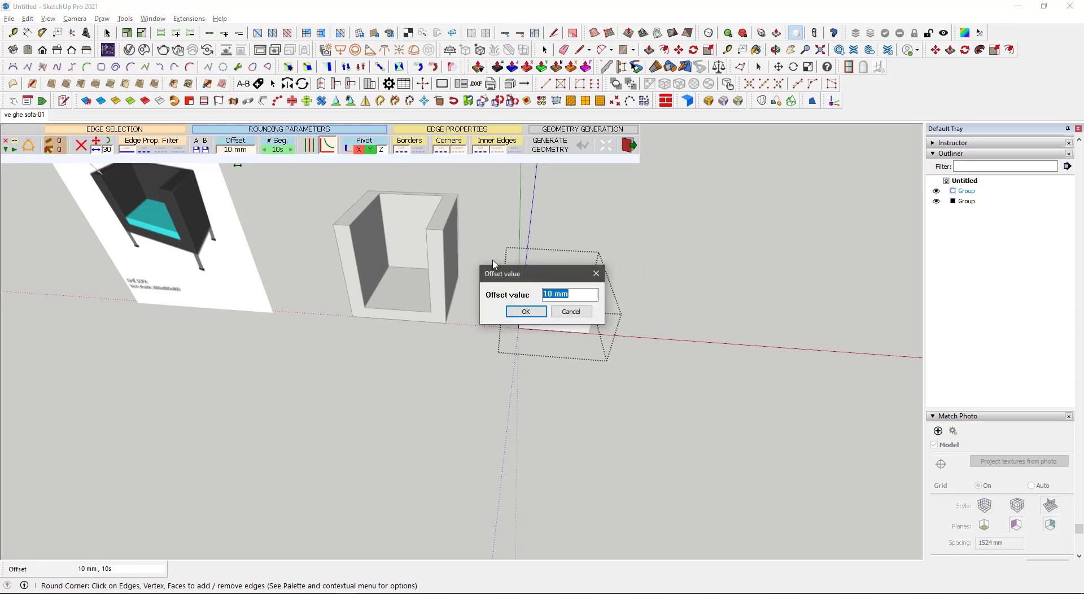
{"action": "type", "text": "50"}
{"action": "key", "text": "Return"}
{"action": "key", "text": "space"}
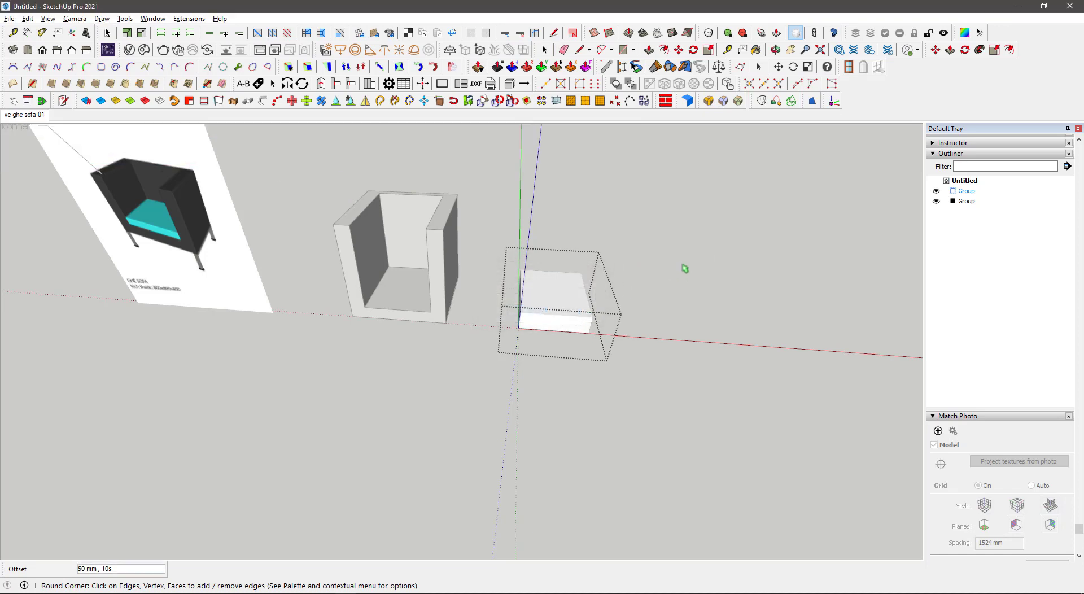
Return the seat cushion to its unrounded block and round all its edges with Round Corner at a 50 mm offset and 10 segments.
{"action": "left_click", "coordinate": [583, 321]}
{"action": "scroll", "coordinate": [584, 319], "scroll_direction": "up", "scroll_amount": 6}
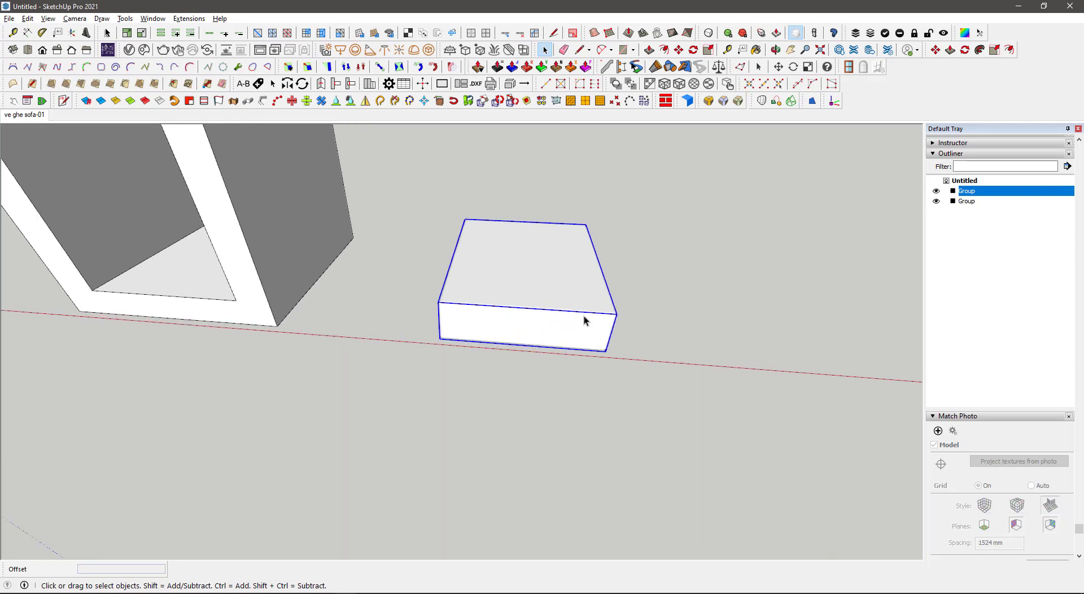
{"action": "scroll", "coordinate": [588, 314], "scroll_direction": "down", "scroll_amount": 5}
{"action": "left_click", "coordinate": [637, 309]}
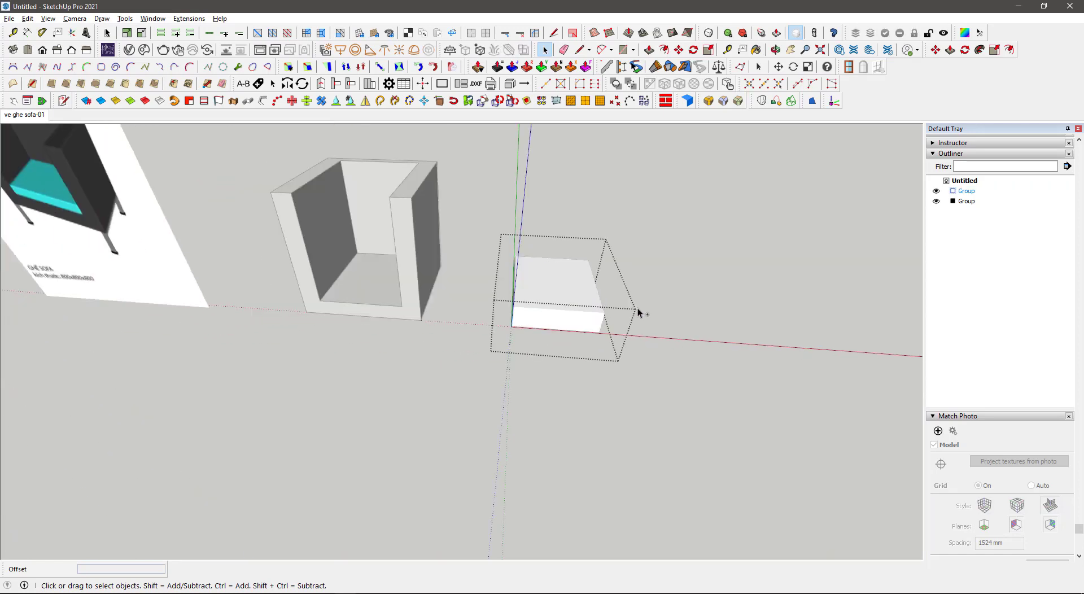
{"action": "left_click", "coordinate": [662, 296]}
{"action": "double_click", "coordinate": [576, 303]}
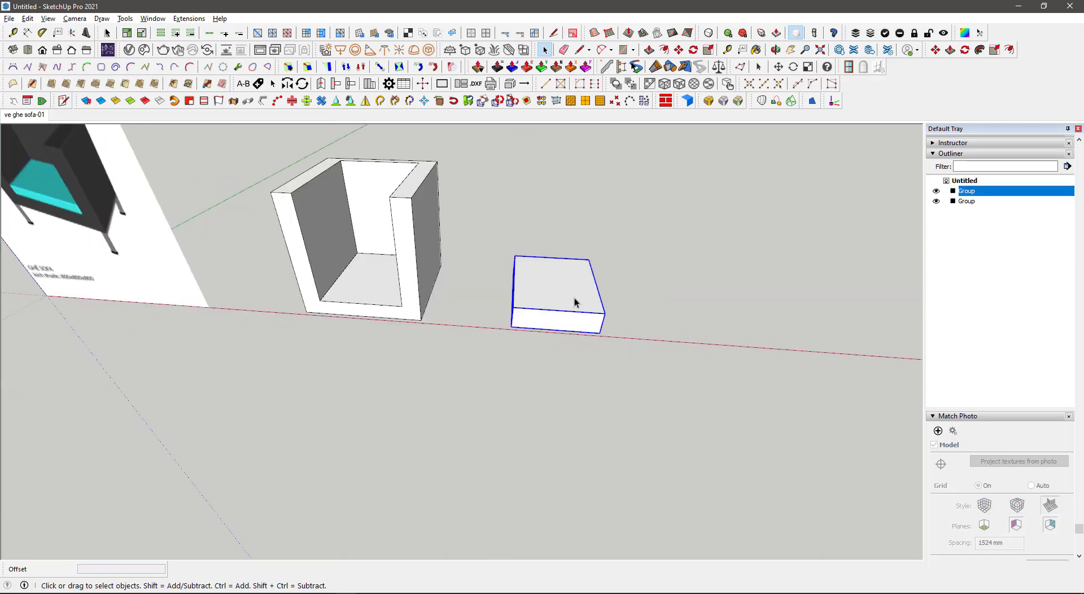
{"action": "key", "text": "ctrl+a"}
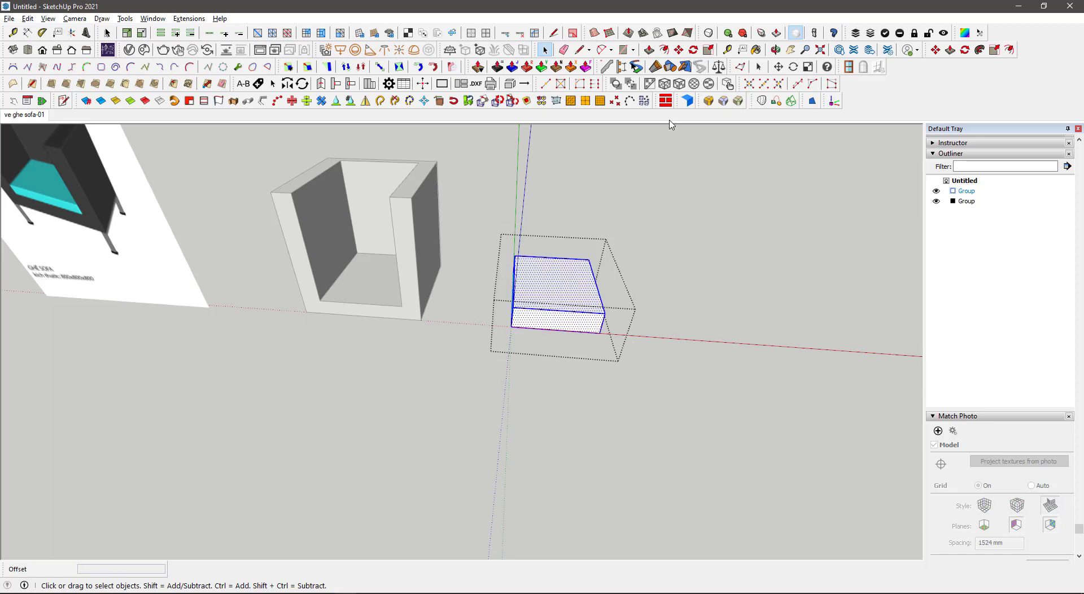
{"action": "left_click", "coordinate": [708, 100]}
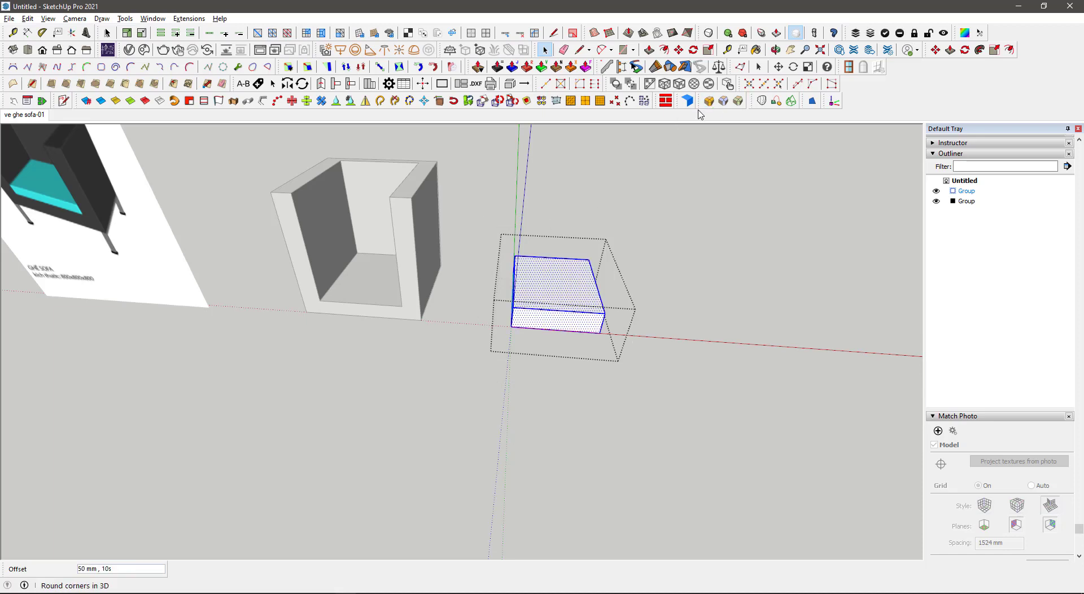
{"action": "left_click", "coordinate": [628, 199]}
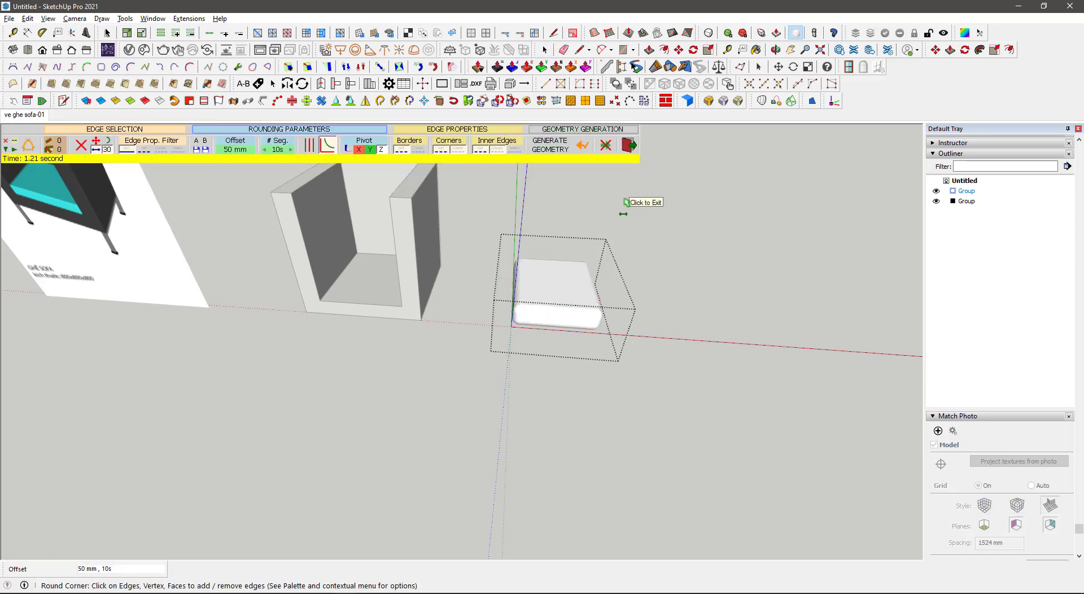
{"action": "key", "text": "space"}
{"action": "left_click", "coordinate": [665, 305]}
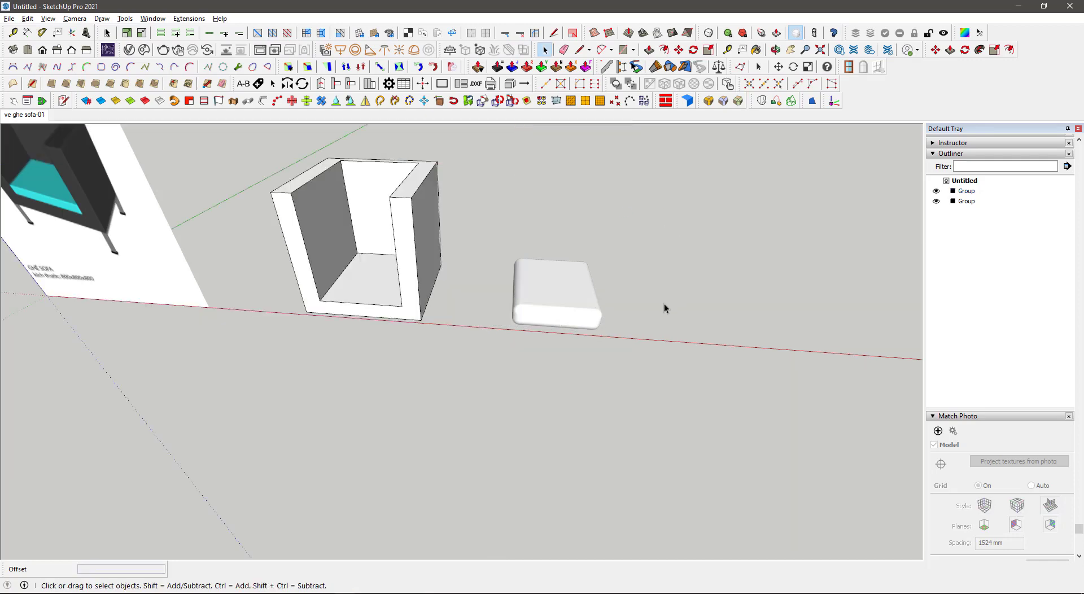
Inspect the 50 mm rounded seat cushion and undo its rounding.
{"action": "middle_click_drag", "start_coordinate": [665, 305], "coordinate": [564, 285]}
{"action": "scroll", "coordinate": [584, 316], "scroll_direction": "up", "scroll_amount": 5}
{"action": "scroll", "coordinate": [565, 288], "scroll_direction": "down", "scroll_amount": 2}
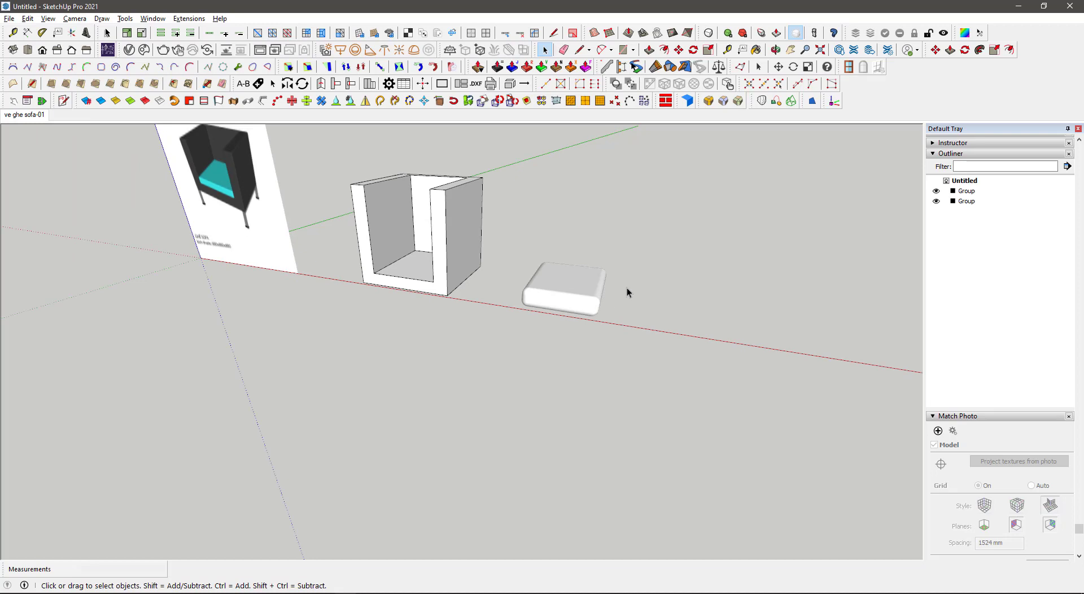
{"action": "scroll", "coordinate": [630, 294], "scroll_direction": "down", "scroll_amount": 2}
{"action": "key", "text": "ctrl+z"}
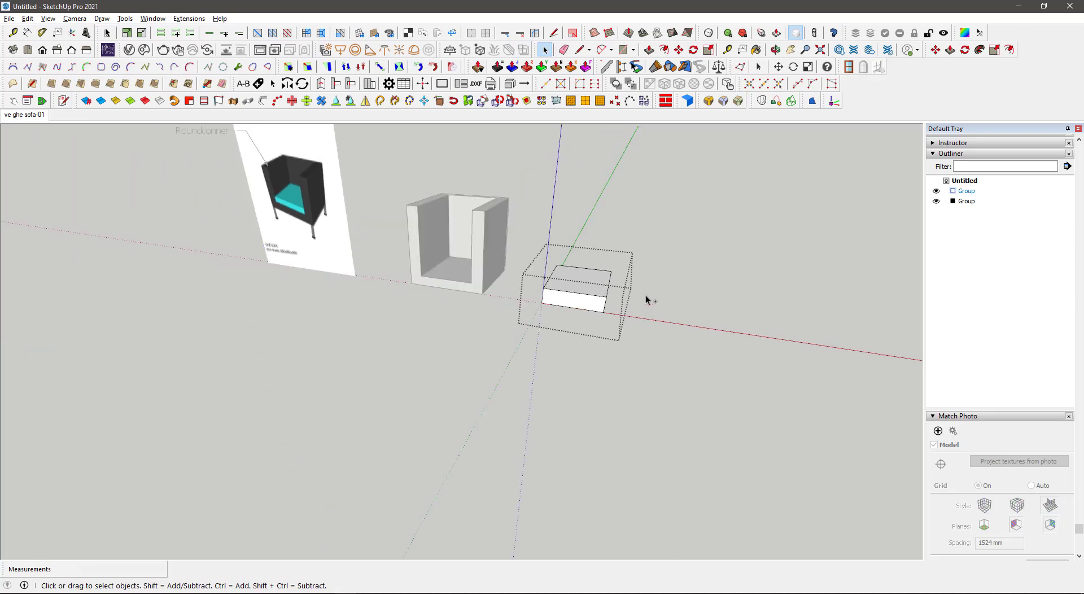
Copy the seat cushion block twice along the red axis to make a row of three.
{"action": "left_click", "coordinate": [665, 289]}
{"action": "left_click", "coordinate": [575, 294]}
{"action": "key", "text": "m"}
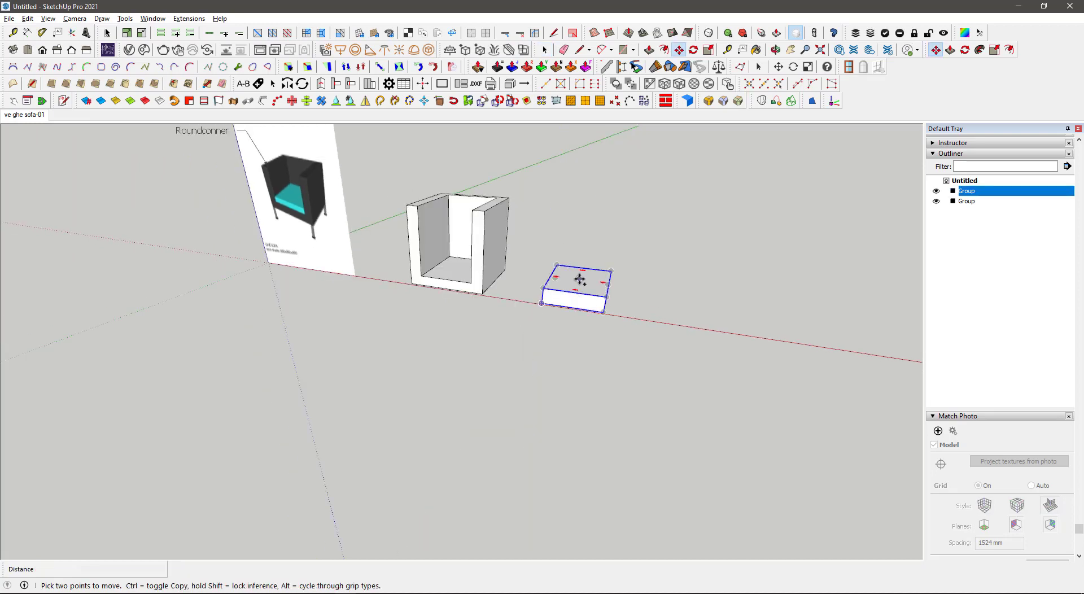
{"action": "key", "text": "ctrl"}
{"action": "left_click", "coordinate": [580, 280]}
{"action": "left_click", "coordinate": [670, 290]}
{"action": "key", "text": "ctrl"}
{"action": "left_click", "coordinate": [658, 288]}
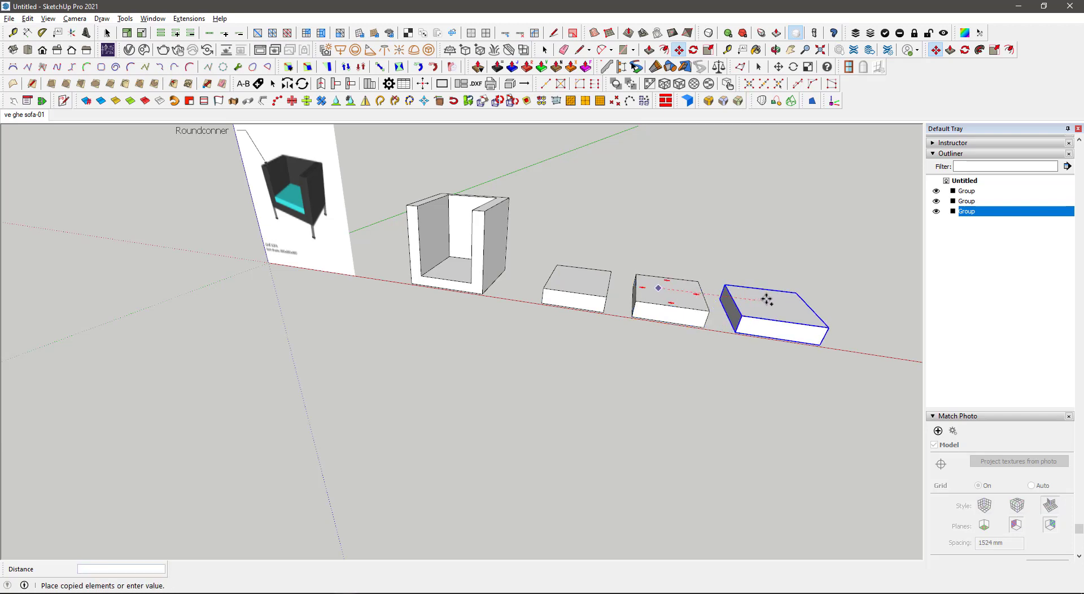
{"action": "left_click", "coordinate": [766, 300]}
{"action": "key", "text": "space"}
Open the seat cushion block nearest the sofa frame and start Round Corner on all its edges at a 50 mm offset.
{"action": "middle_click_drag", "start_coordinate": [557, 341], "coordinate": [516, 300], "text": "shift"}
{"action": "scroll", "coordinate": [493, 262], "scroll_direction": "up", "scroll_amount": 6}
{"action": "left_click", "coordinate": [521, 276]}
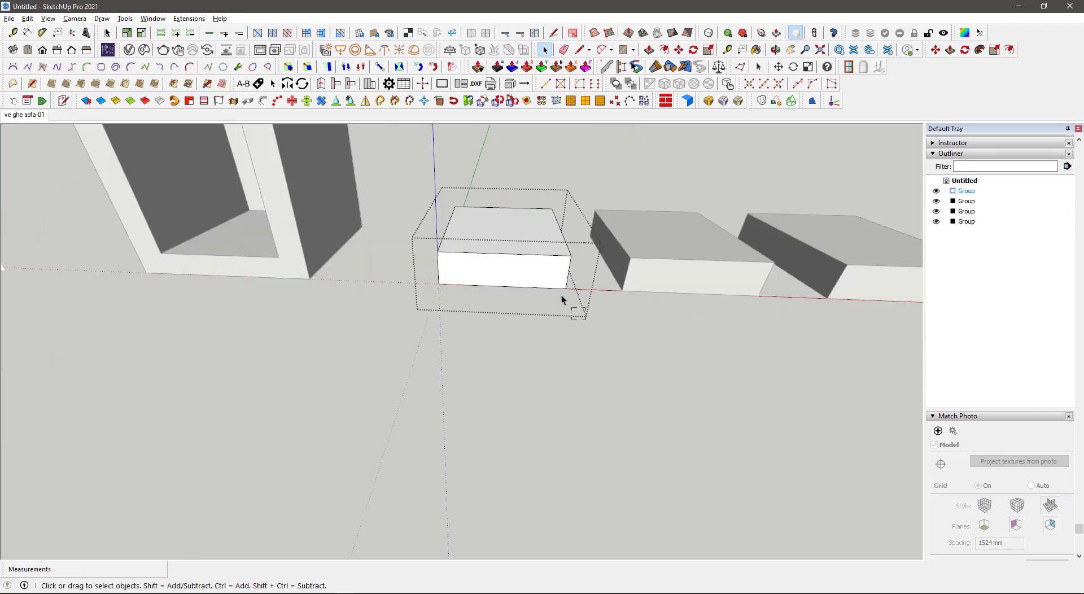
{"action": "left_click_drag", "start_coordinate": [394, 176], "coordinate": [395, 175]}
{"action": "left_click", "coordinate": [708, 101]}
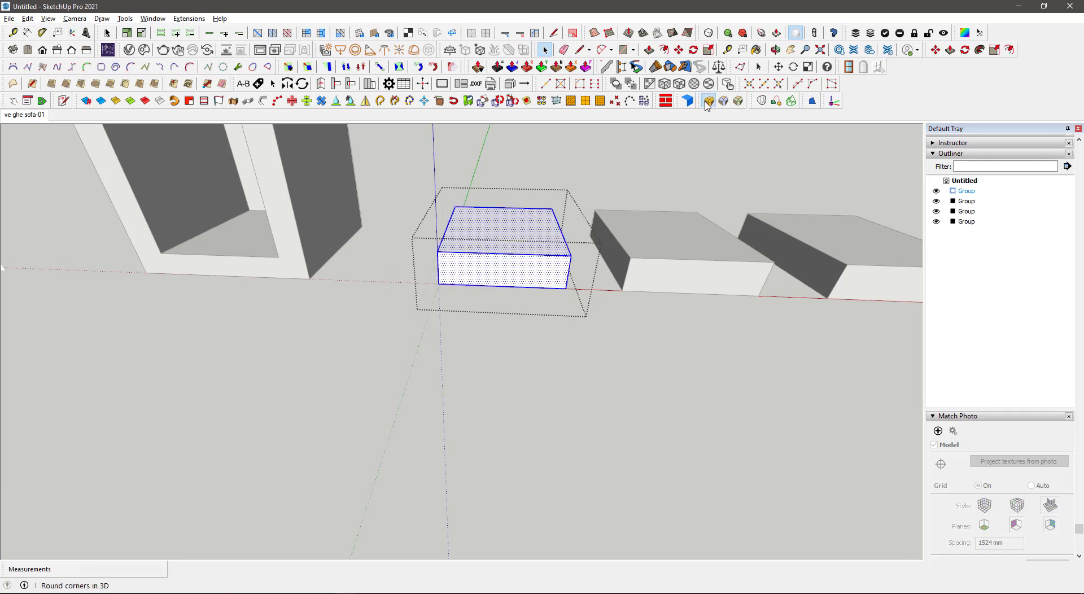
{"action": "scroll", "coordinate": [514, 266], "scroll_direction": "up", "scroll_amount": 5}
{"action": "scroll", "coordinate": [515, 263], "scroll_direction": "up", "scroll_amount": 2}
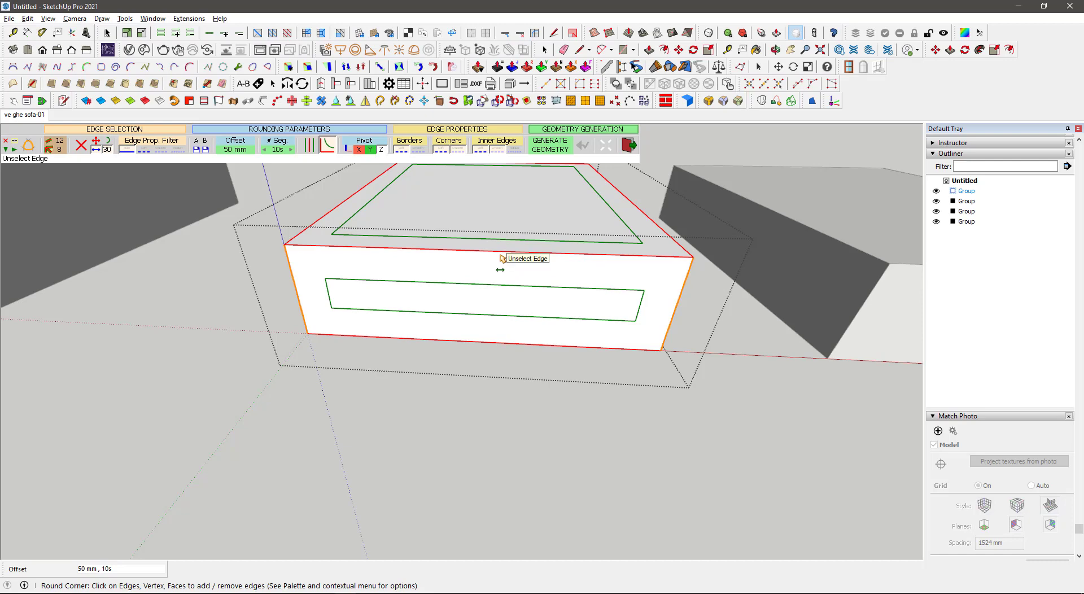
{"action": "middle_click_drag", "start_coordinate": [416, 322], "coordinate": [446, 314]}
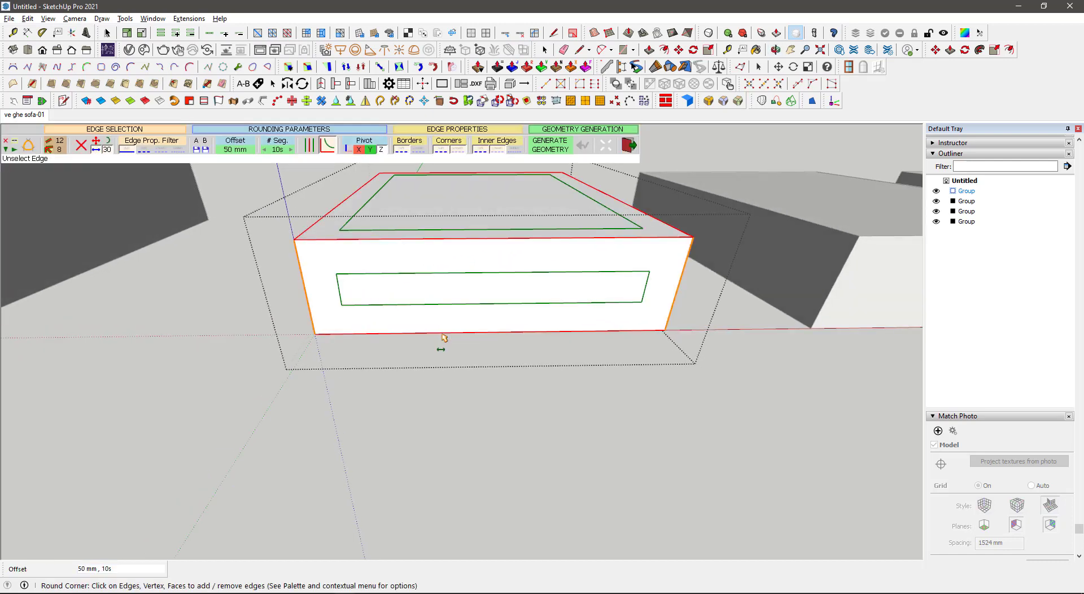
{"action": "left_click", "coordinate": [443, 335]}
{"action": "middle_click_drag", "start_coordinate": [367, 351], "coordinate": [520, 327]}
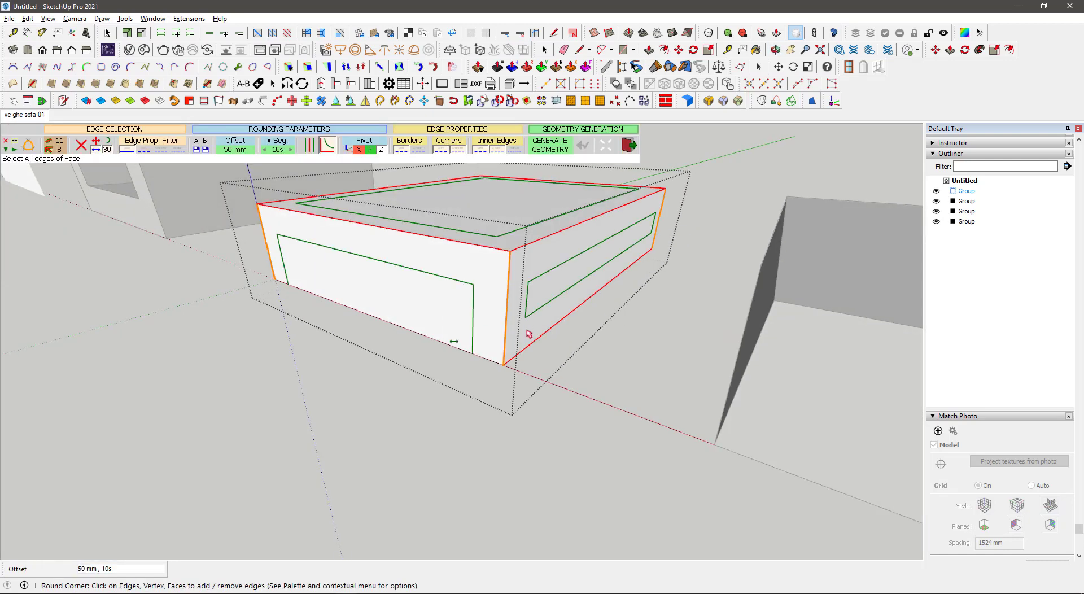
{"action": "left_click", "coordinate": [507, 323]}
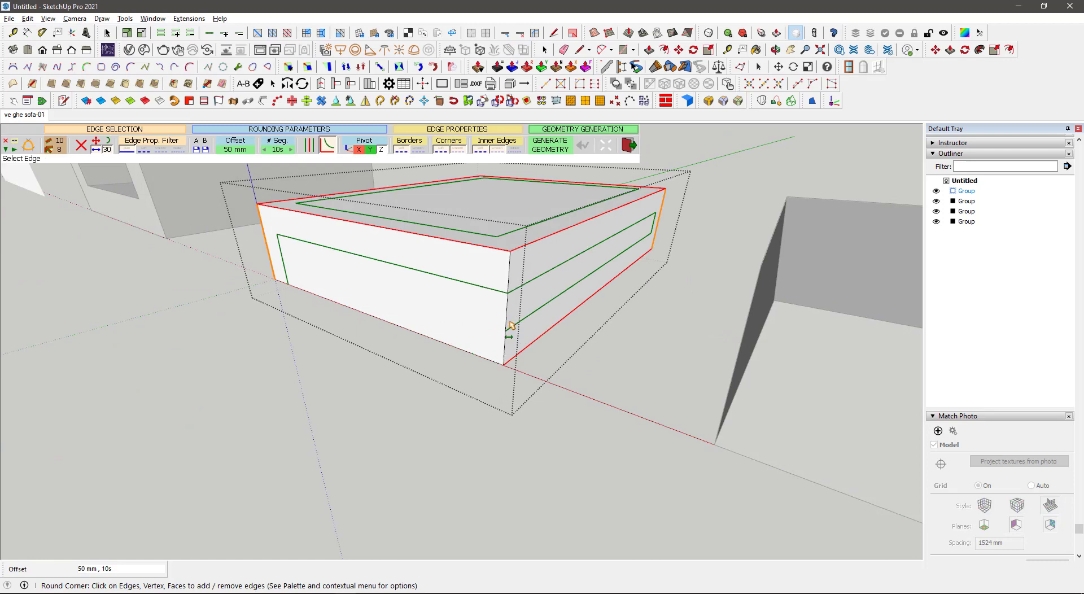
{"action": "middle_click_drag", "start_coordinate": [491, 328], "coordinate": [203, 357]}
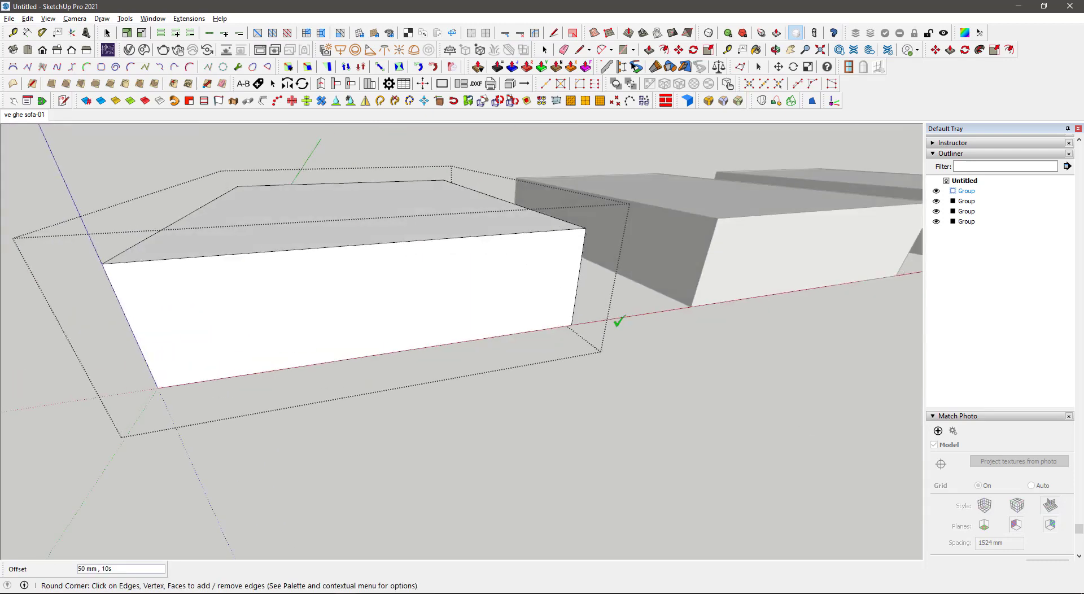
{"action": "left_click", "coordinate": [153, 353]}
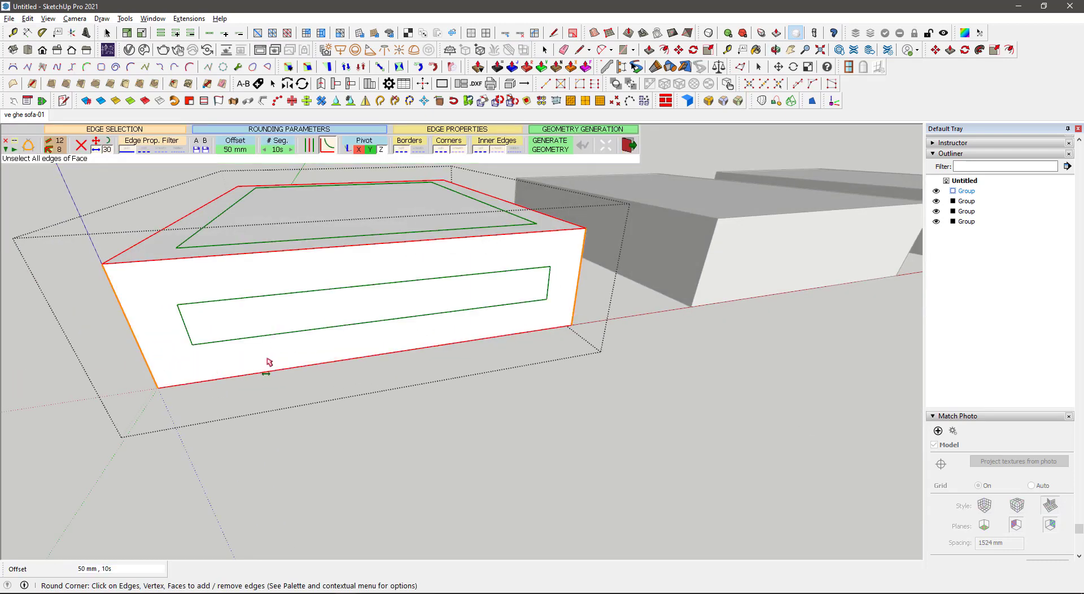
{"action": "scroll", "coordinate": [356, 356], "scroll_direction": "down", "scroll_amount": 5}
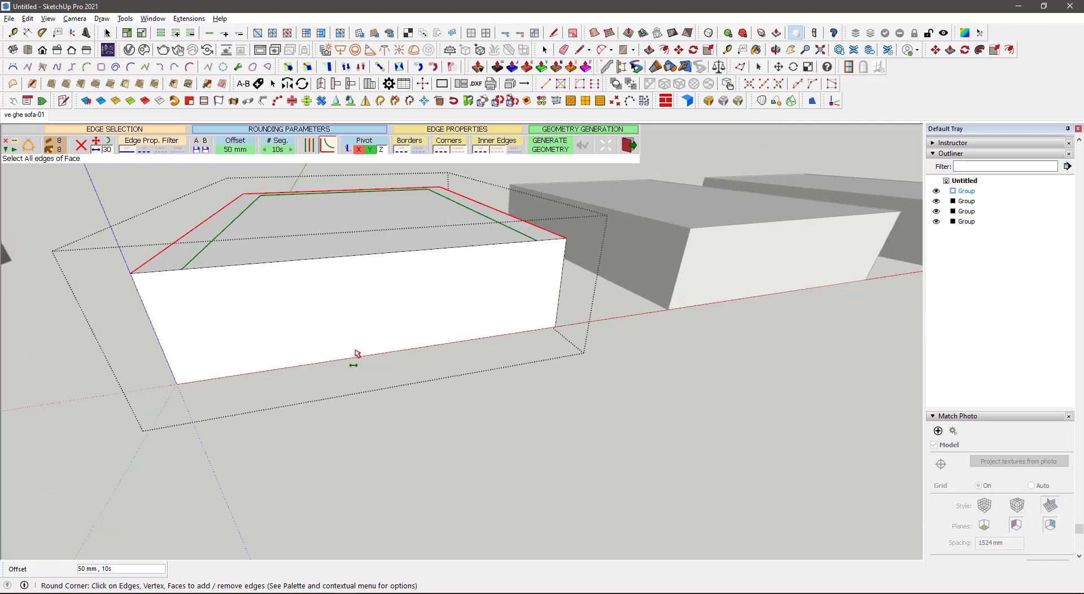
Exclude the four bottom edges of the cushion block and round the remaining edges at a 50 mm offset with 10 segments.
{"action": "left_click", "coordinate": [434, 346]}
{"action": "middle_click_drag", "start_coordinate": [434, 346], "coordinate": [699, 375]}
{"action": "left_click", "coordinate": [442, 321]}
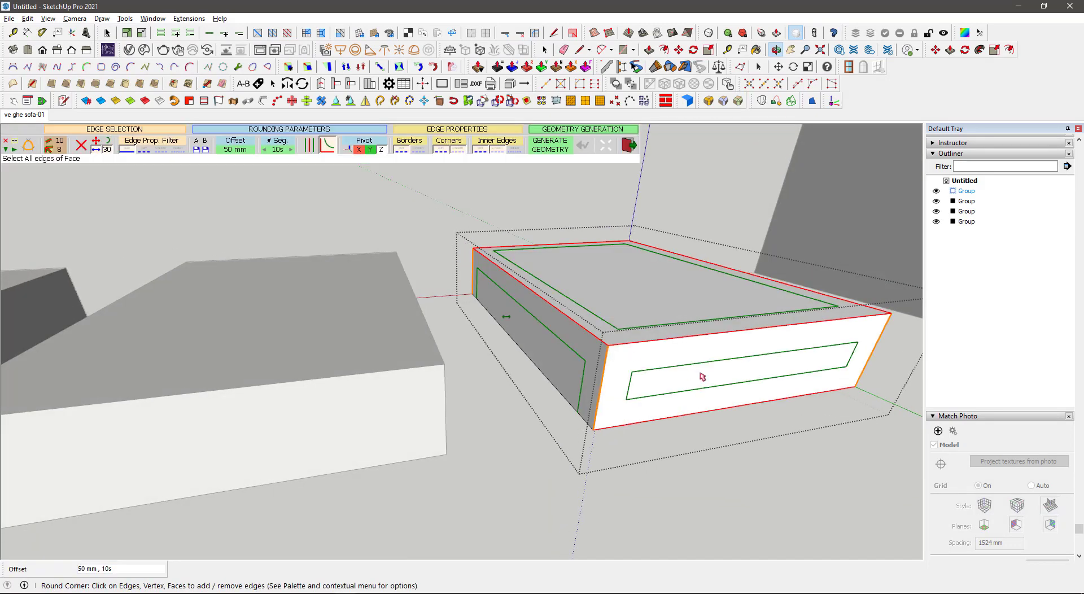
{"action": "left_click", "coordinate": [700, 417]}
{"action": "middle_click_drag", "start_coordinate": [700, 416], "coordinate": [443, 411]}
{"action": "left_click", "coordinate": [628, 477]}
{"action": "left_click", "coordinate": [649, 347]}
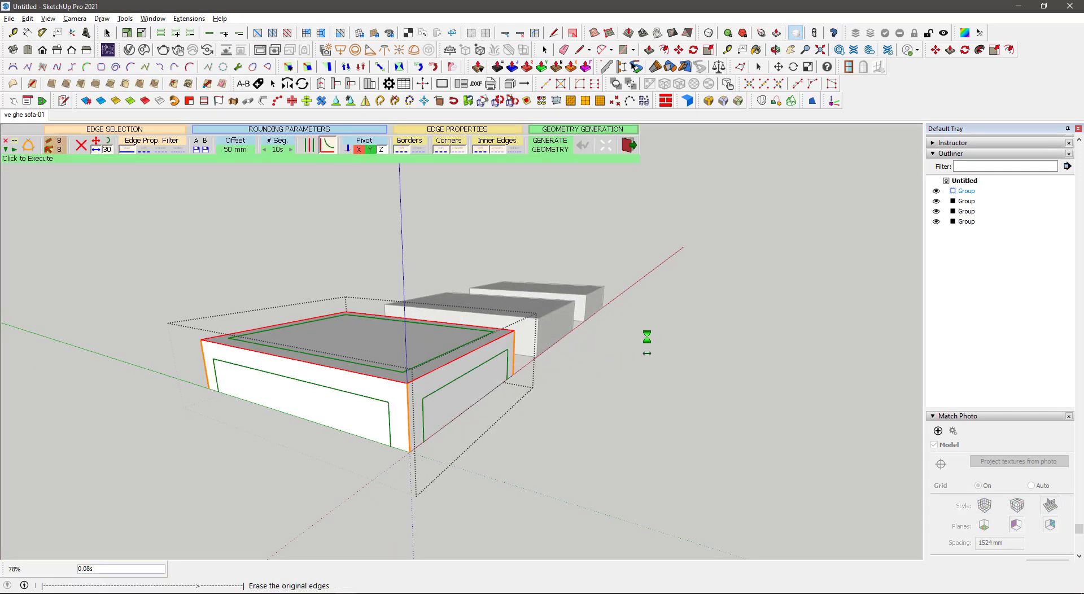
{"action": "key", "text": "space"}
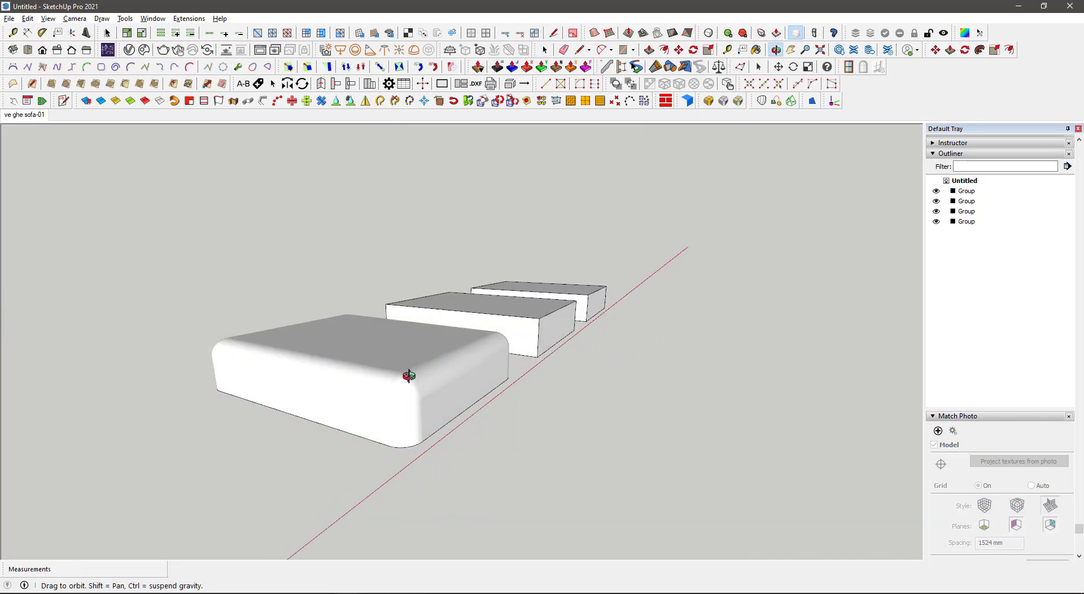
Compare the partly rounded seat cushion with the two unrounded copies beside it.
{"action": "scroll", "coordinate": [524, 378], "scroll_direction": "down", "scroll_amount": 5}
{"action": "middle_click_drag", "start_coordinate": [409, 375], "coordinate": [388, 355]}
{"action": "left_click", "coordinate": [694, 169]}
{"action": "scroll", "coordinate": [694, 169], "scroll_direction": "down", "scroll_amount": 5}
{"action": "scroll", "coordinate": [367, 343], "scroll_direction": "down", "scroll_amount": 2}
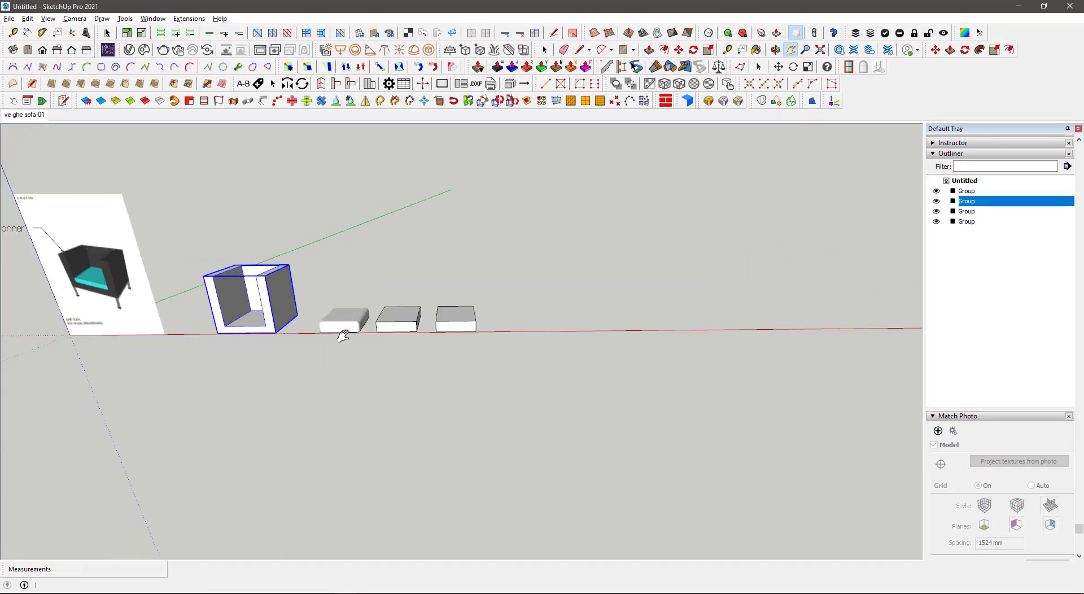
{"action": "scroll", "coordinate": [343, 332], "scroll_direction": "up", "scroll_amount": 8}
{"action": "scroll", "coordinate": [366, 302], "scroll_direction": "down", "scroll_amount": 5}
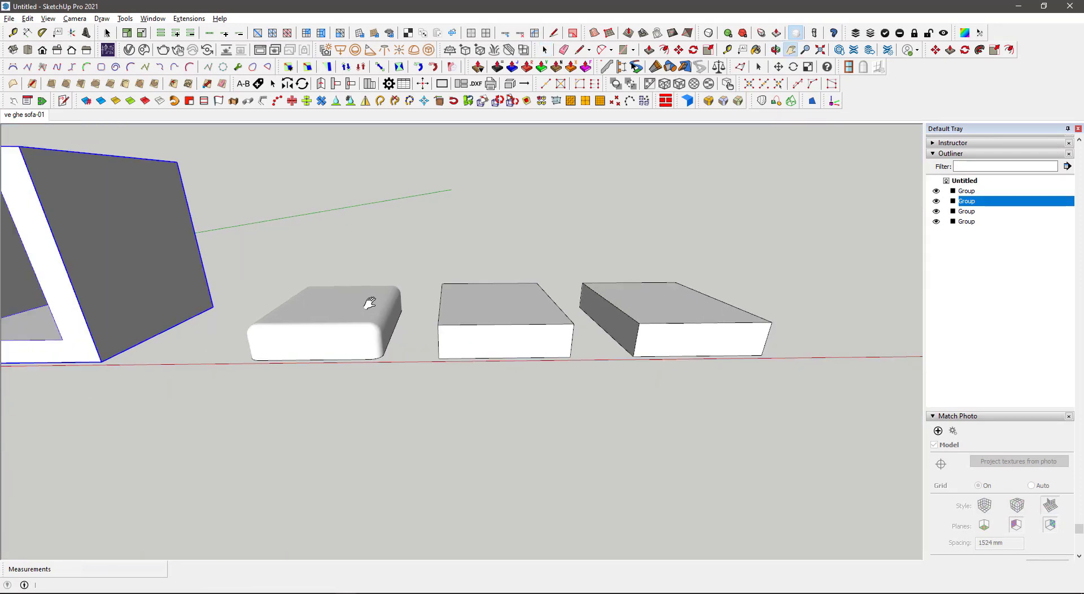
Open the middle seat cushion block and start Round Corner on all its edges at a 50 mm offset.
{"action": "key", "text": "space"}
{"action": "left_click", "coordinate": [456, 317]}
{"action": "double_click", "coordinate": [456, 317]}
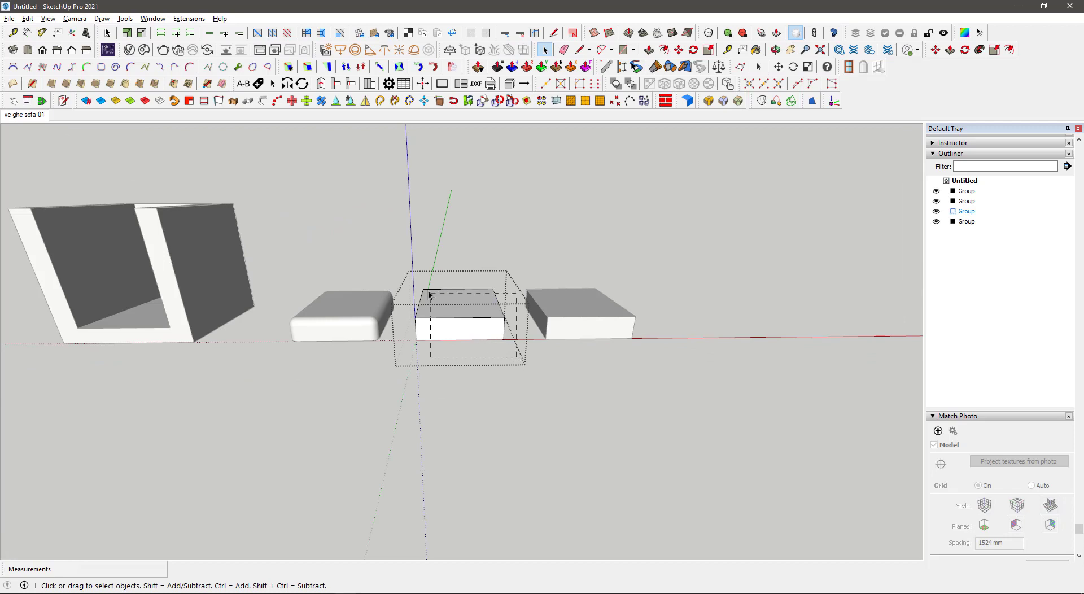
{"action": "key", "text": "ctrl+a"}
{"action": "scroll", "coordinate": [407, 264], "scroll_direction": "up", "scroll_amount": 6}
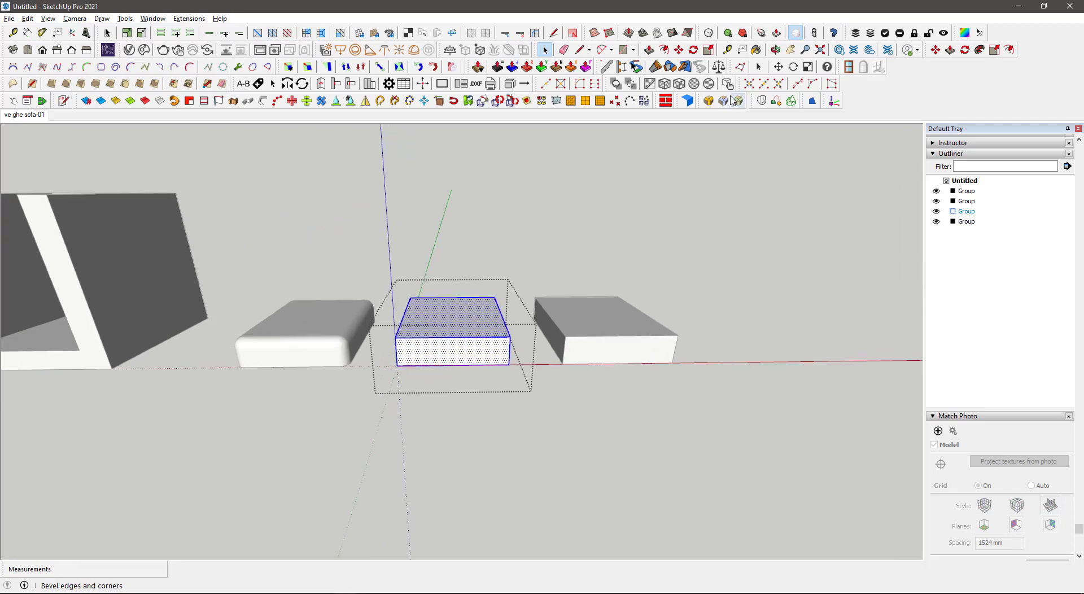
{"action": "left_click", "coordinate": [710, 101]}
{"action": "scroll", "coordinate": [508, 339], "scroll_direction": "up", "scroll_amount": 3}
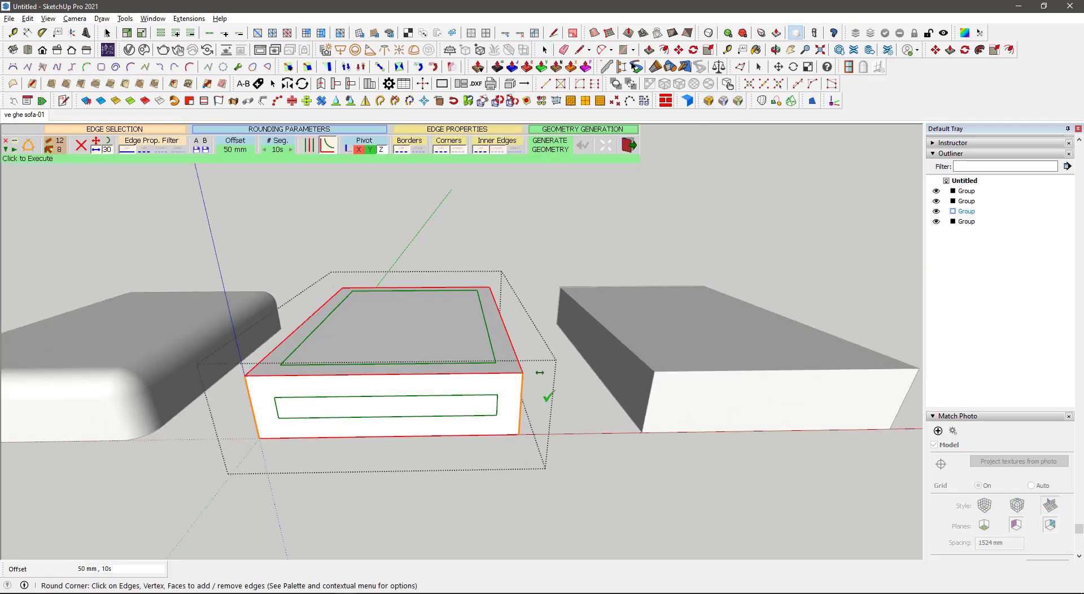
{"action": "scroll", "coordinate": [476, 402], "scroll_direction": "up", "scroll_amount": 1}
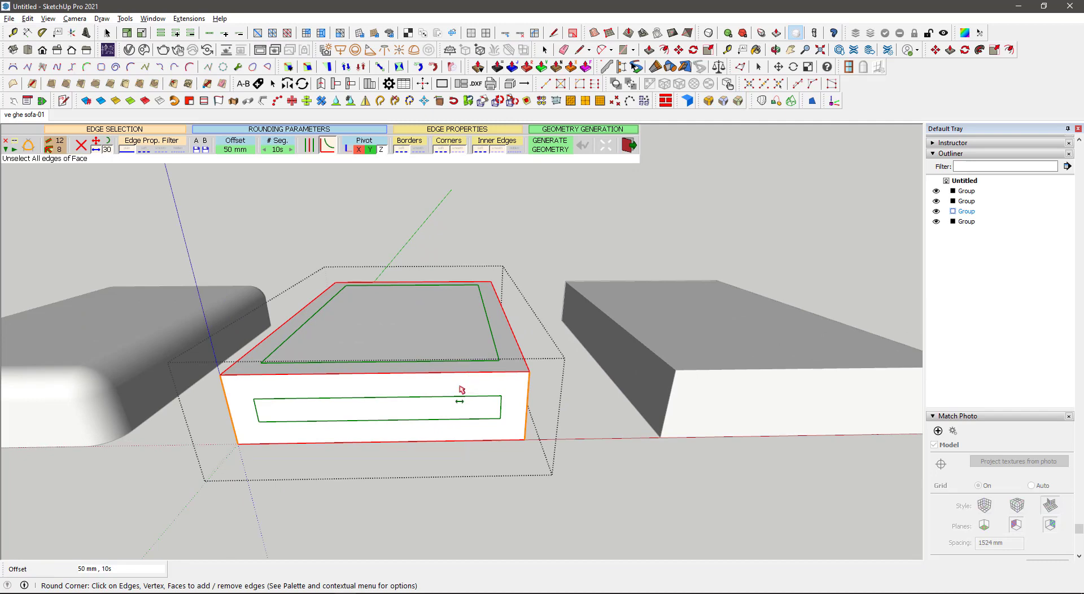
Exclude the middle block's top and bottom edges and round only its four vertical edges at a 50 mm offset with 10 segments.
{"action": "left_click", "coordinate": [462, 388]}
{"action": "middle_click_drag", "start_coordinate": [460, 399], "coordinate": [241, 417]}
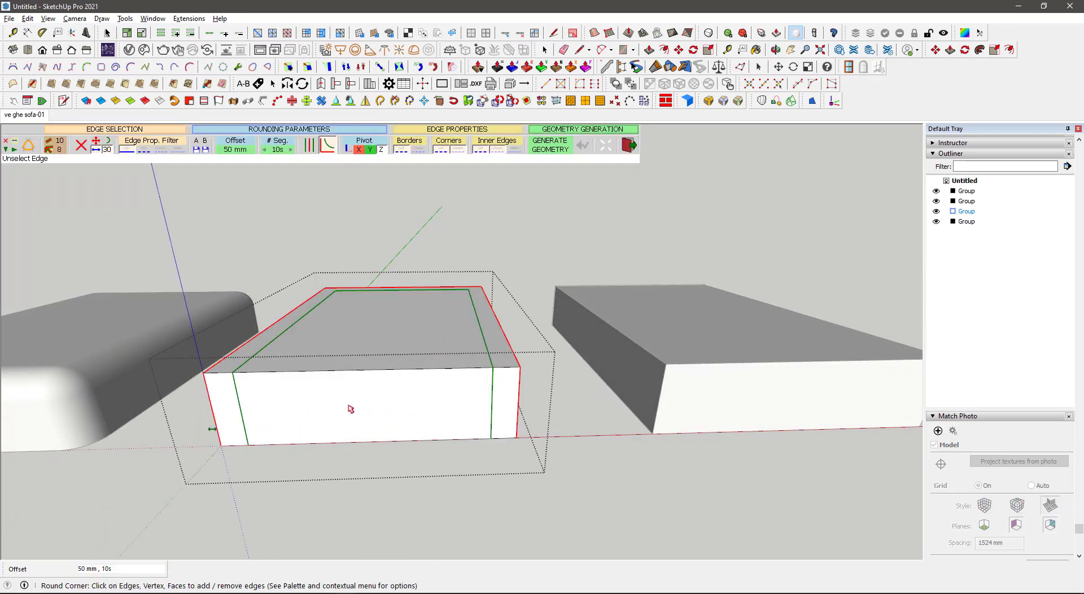
{"action": "middle_click_drag", "start_coordinate": [350, 409], "coordinate": [430, 368]}
{"action": "left_click", "coordinate": [427, 366]}
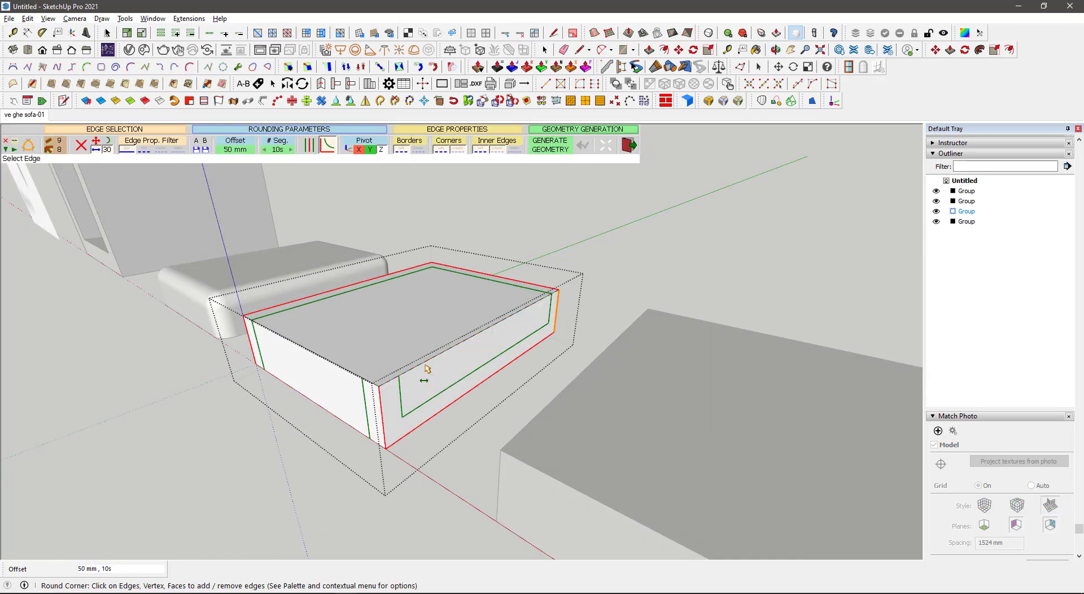
{"action": "left_click", "coordinate": [460, 400]}
{"action": "middle_click_drag", "start_coordinate": [460, 400], "coordinate": [553, 364]}
{"action": "left_click", "coordinate": [531, 384]}
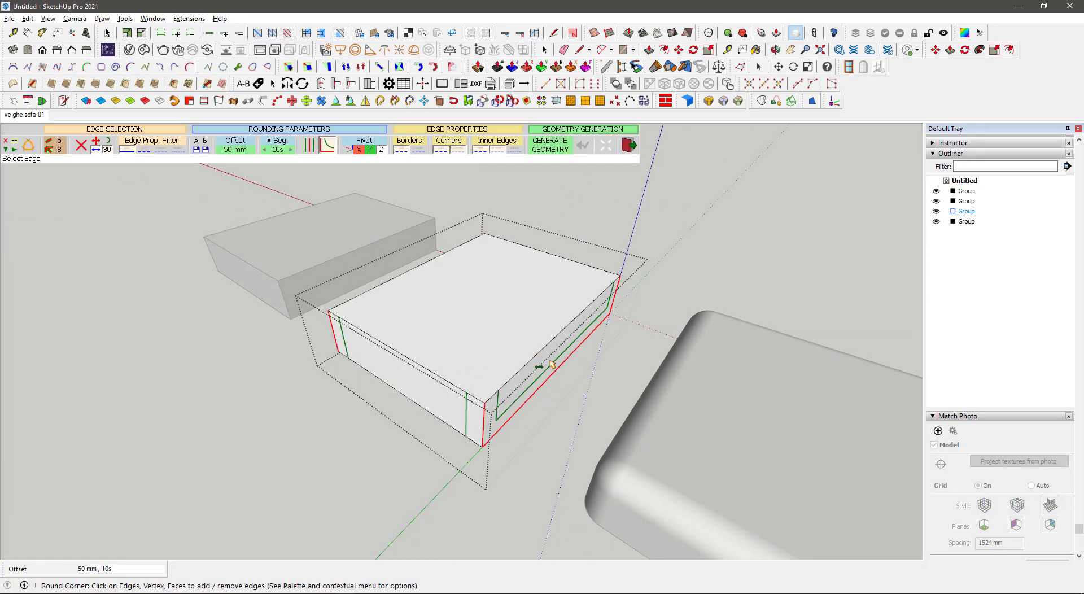
{"action": "left_click", "coordinate": [555, 374]}
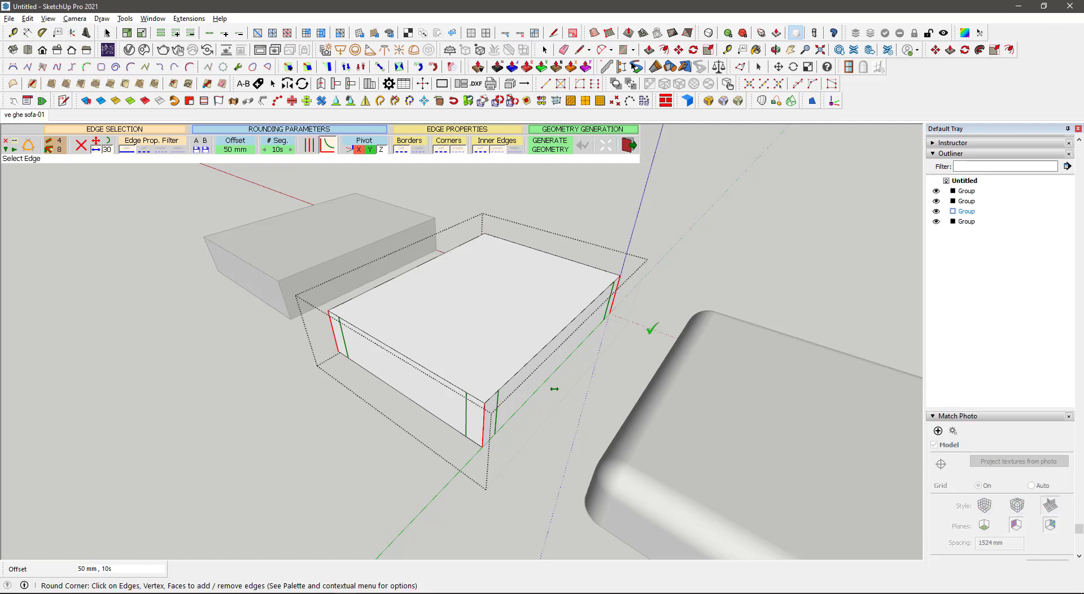
{"action": "left_click", "coordinate": [717, 233]}
{"action": "key", "text": "space"}
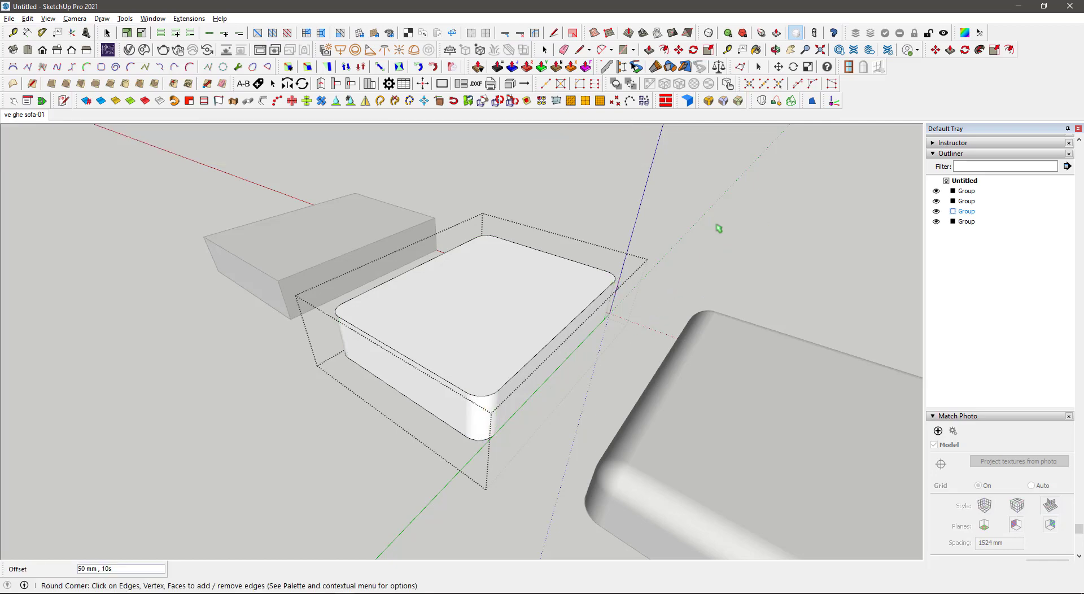
{"action": "left_click", "coordinate": [719, 230]}
Open the third cushion block, select all its geometry and start Round Corner at a 50 mm offset.
{"action": "middle_click_drag", "start_coordinate": [719, 230], "coordinate": [641, 380]}
{"action": "middle_click_drag", "start_coordinate": [748, 389], "coordinate": [588, 310], "text": "shift"}
{"action": "left_click", "coordinate": [589, 315]}
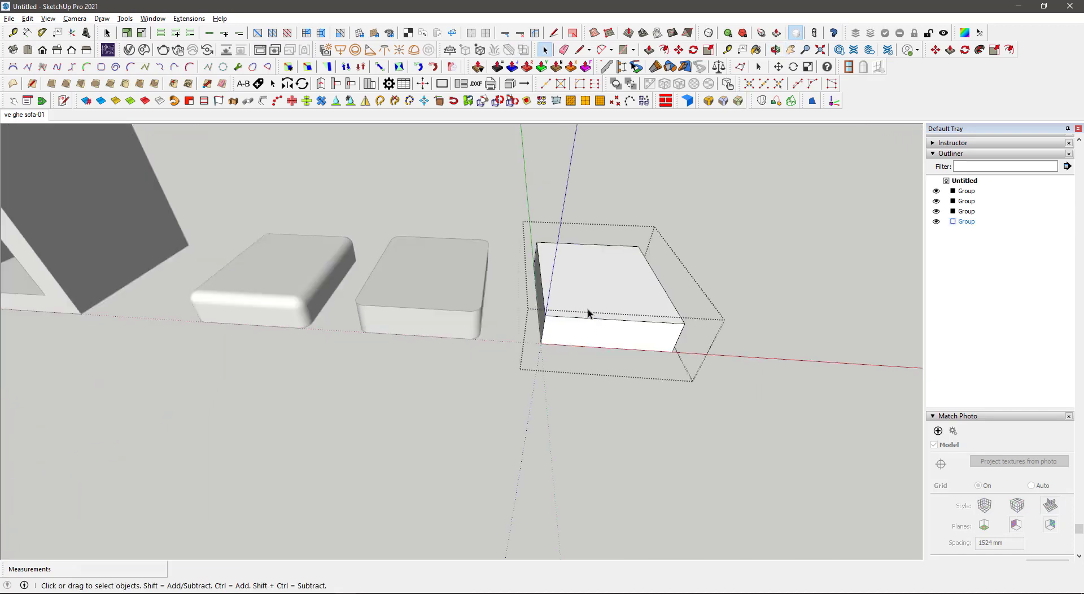
{"action": "middle_click_drag", "start_coordinate": [636, 334], "coordinate": [564, 268]}
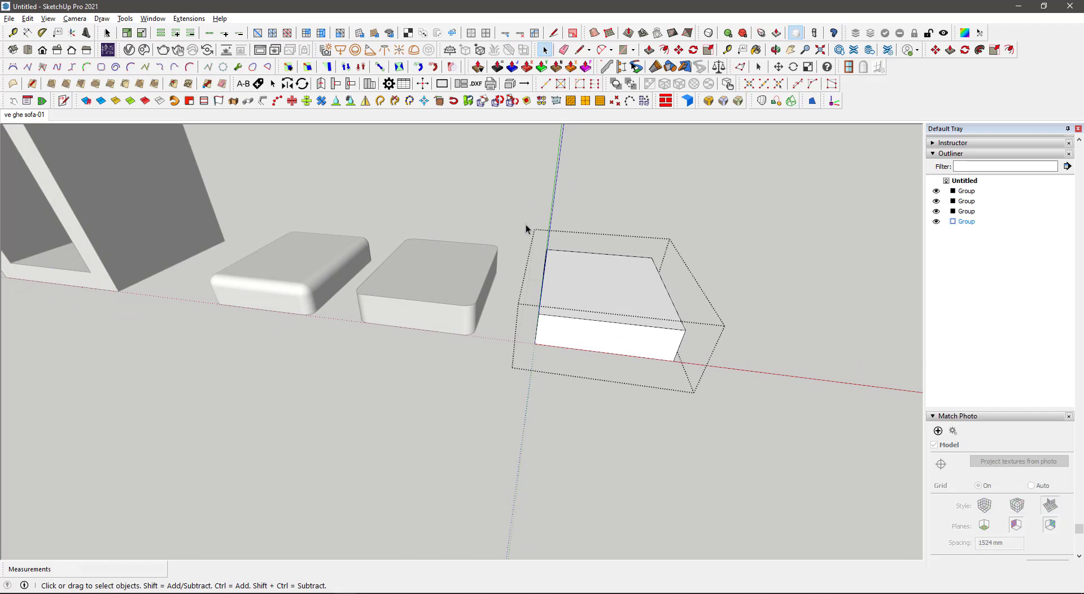
{"action": "left_click_drag", "start_coordinate": [526, 225], "coordinate": [741, 308]}
{"action": "left_click", "coordinate": [763, 324]}
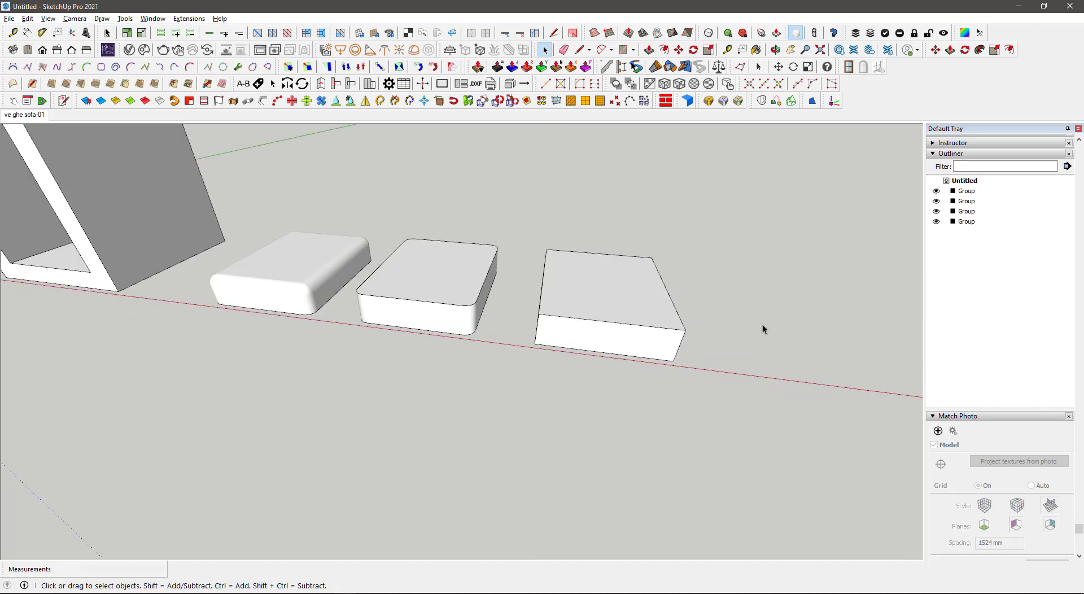
{"action": "middle_click_drag", "start_coordinate": [762, 324], "coordinate": [597, 271]}
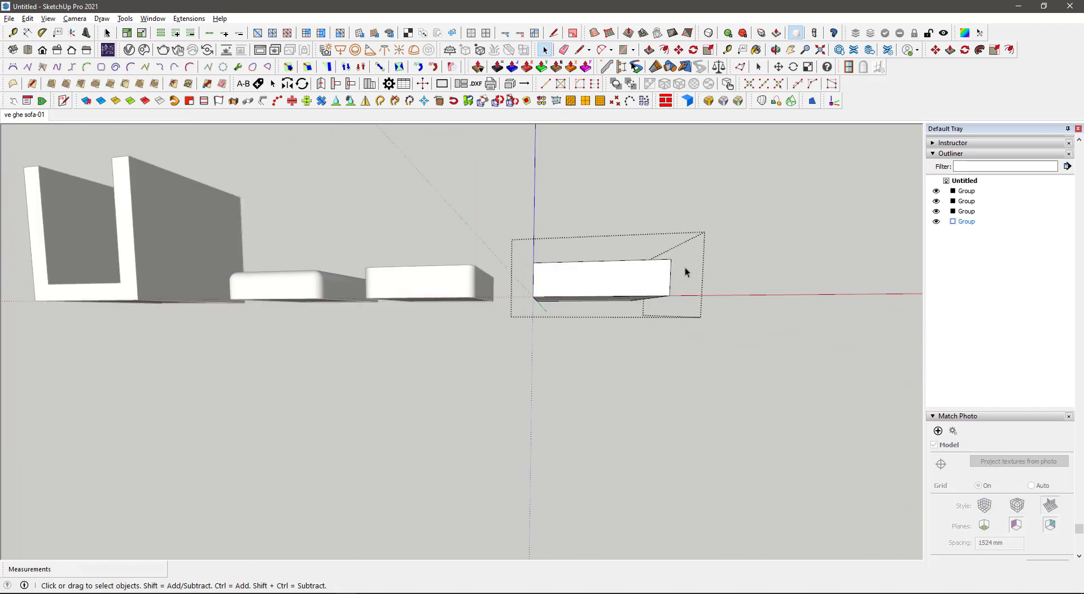
{"action": "left_click_drag", "start_coordinate": [514, 226], "coordinate": [514, 227]}
{"action": "middle_click_drag", "start_coordinate": [568, 230], "coordinate": [598, 373]}
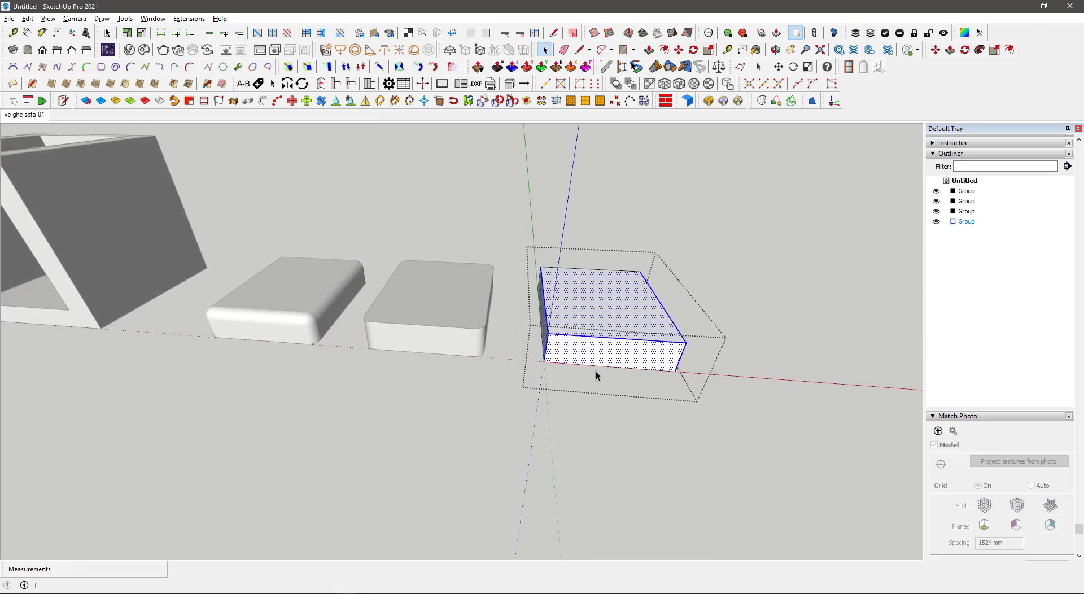
{"action": "key", "text": "o"}
{"action": "middle_click_drag", "start_coordinate": [690, 348], "coordinate": [679, 276]}
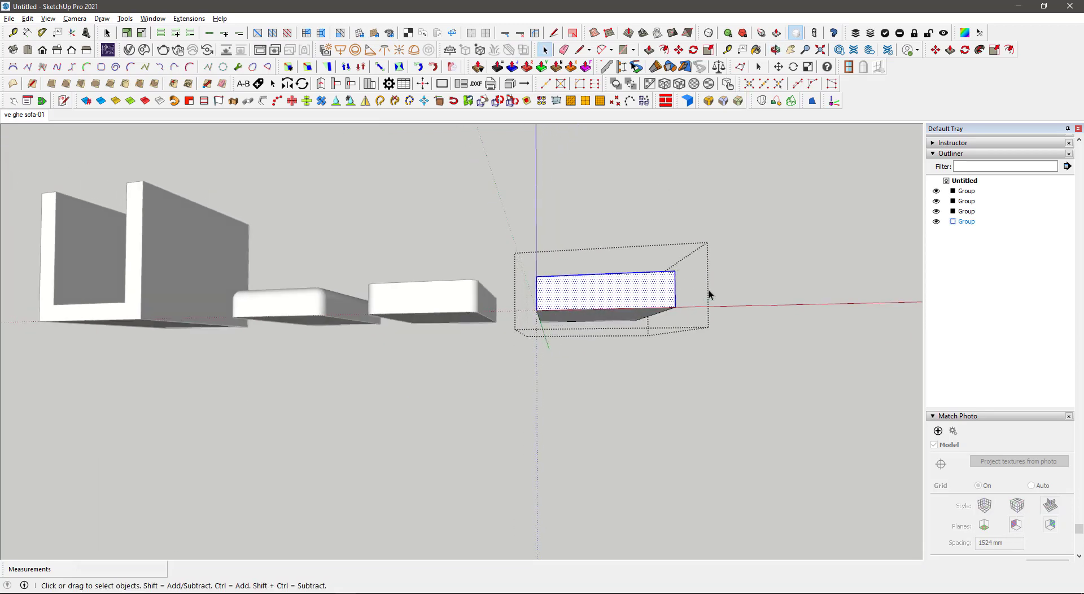
{"action": "left_click", "coordinate": [709, 100]}
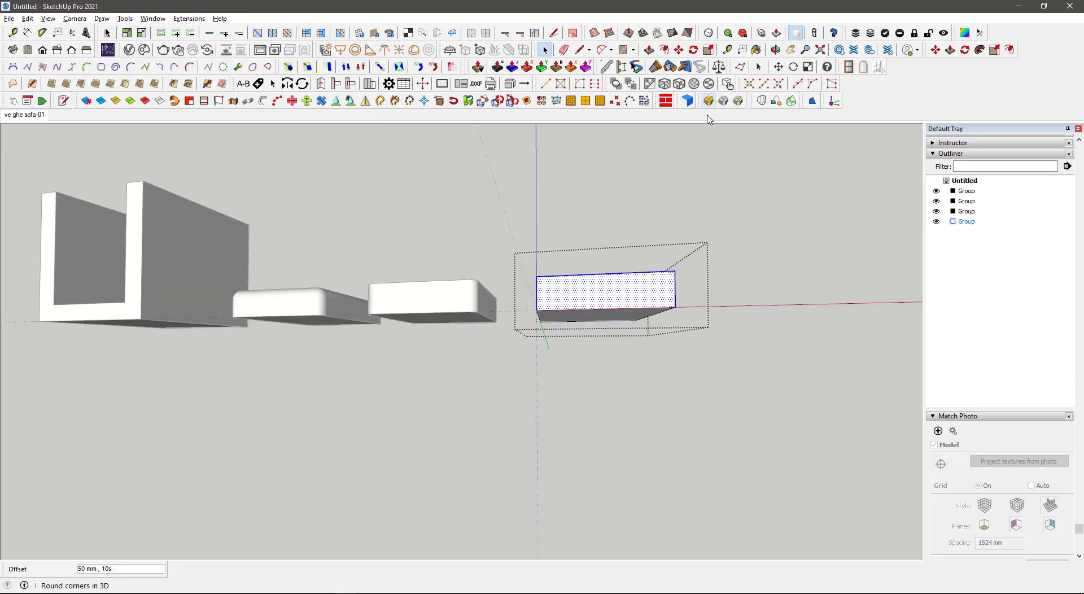
Exclude the third block's vertical and bottom edges and round only its four top edges at a 50 mm offset with 10 segments.
{"action": "middle_click_drag", "start_coordinate": [609, 294], "coordinate": [607, 384]}
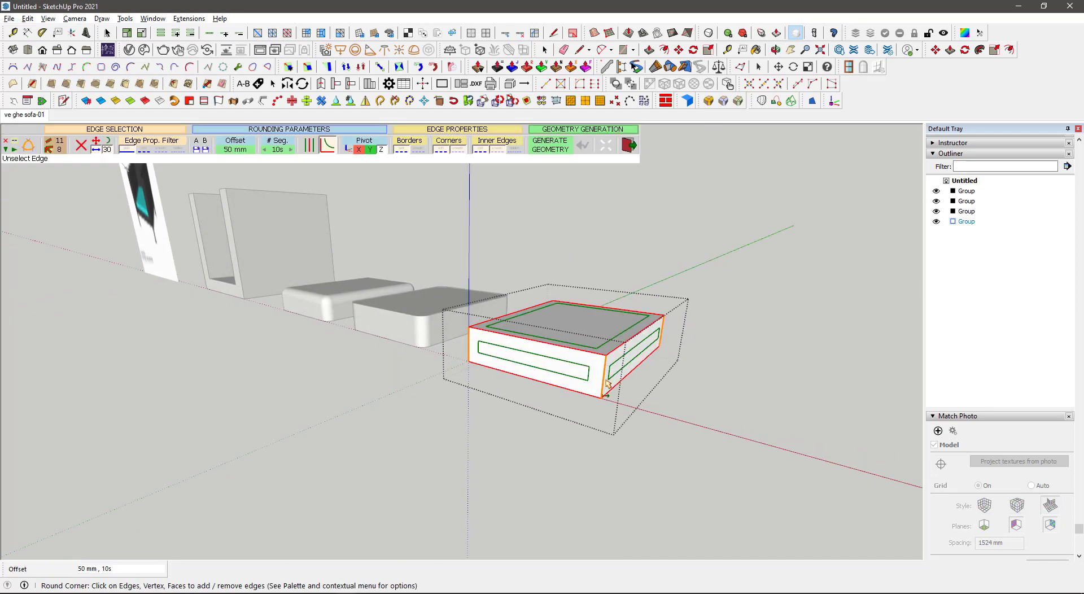
{"action": "left_click", "coordinate": [586, 396]}
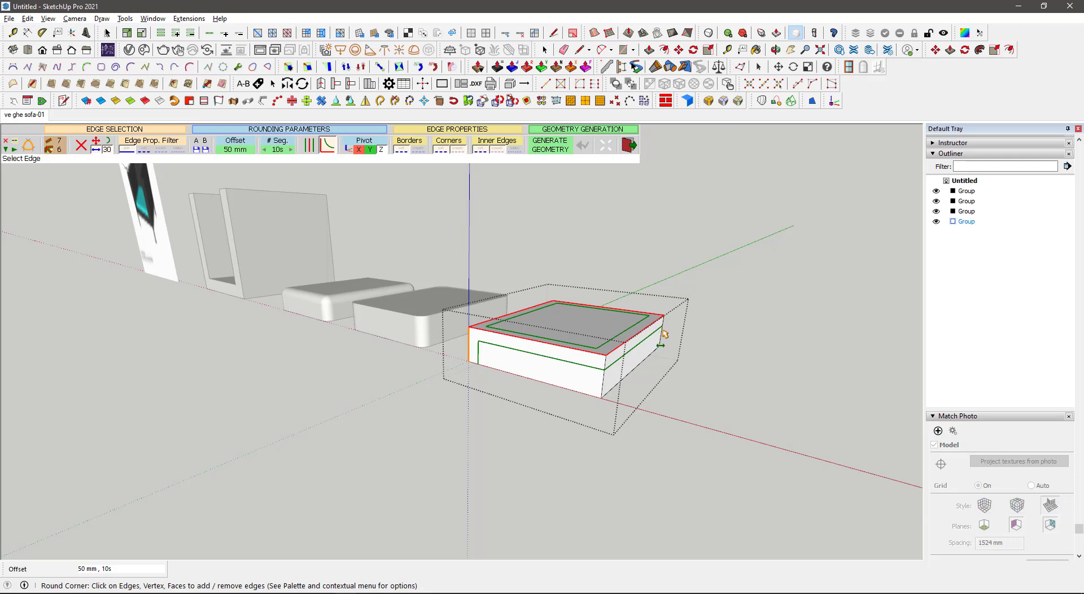
{"action": "middle_click_drag", "start_coordinate": [664, 334], "coordinate": [687, 375]}
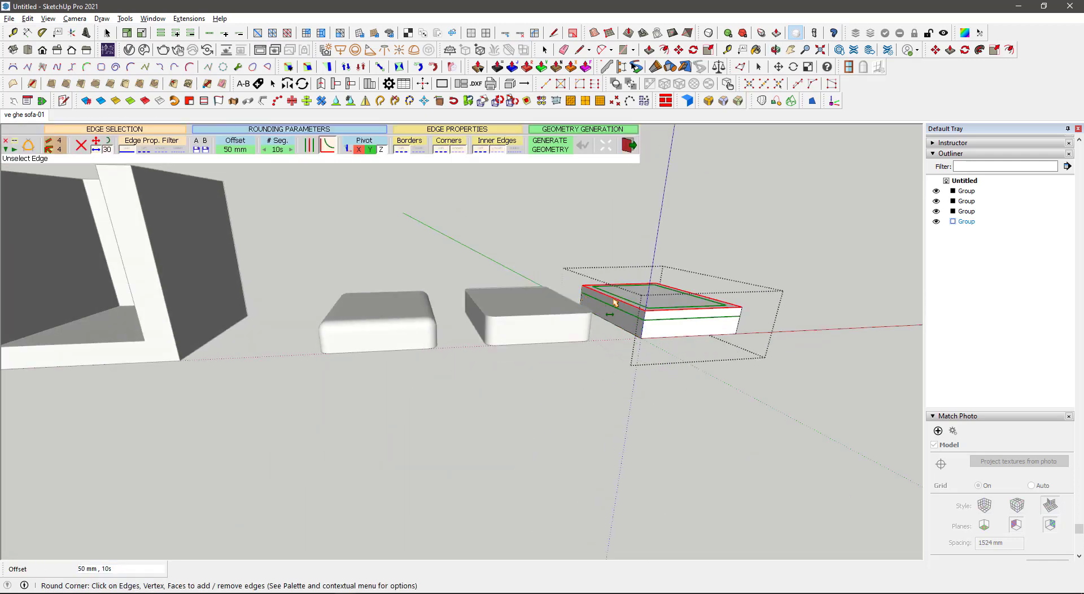
{"action": "middle_click_drag", "start_coordinate": [615, 303], "coordinate": [700, 369]}
{"action": "left_click", "coordinate": [749, 350]}
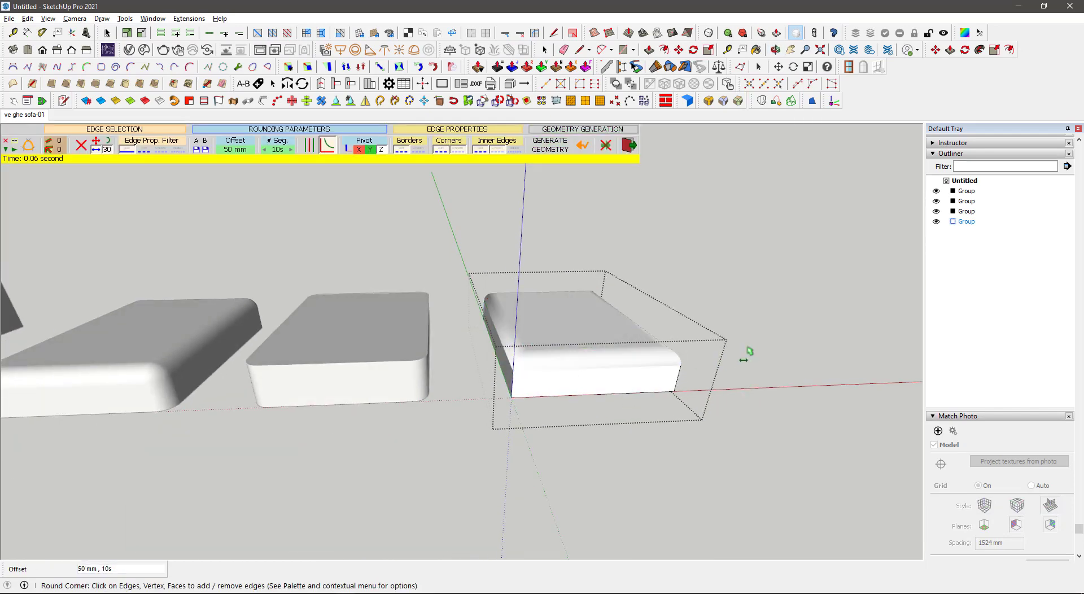
{"action": "key", "text": "space"}
{"action": "middle_click_drag", "start_coordinate": [774, 346], "coordinate": [566, 373]}
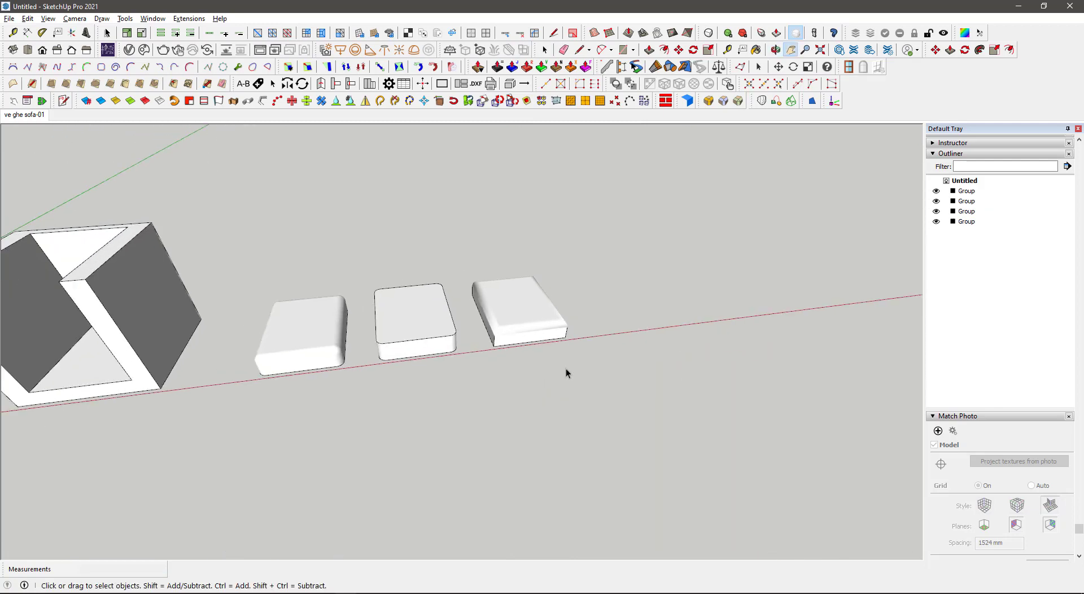
Undo the rounding of the third cushion block's top edges and leave the block.
{"action": "key", "text": "ctrl+z"}
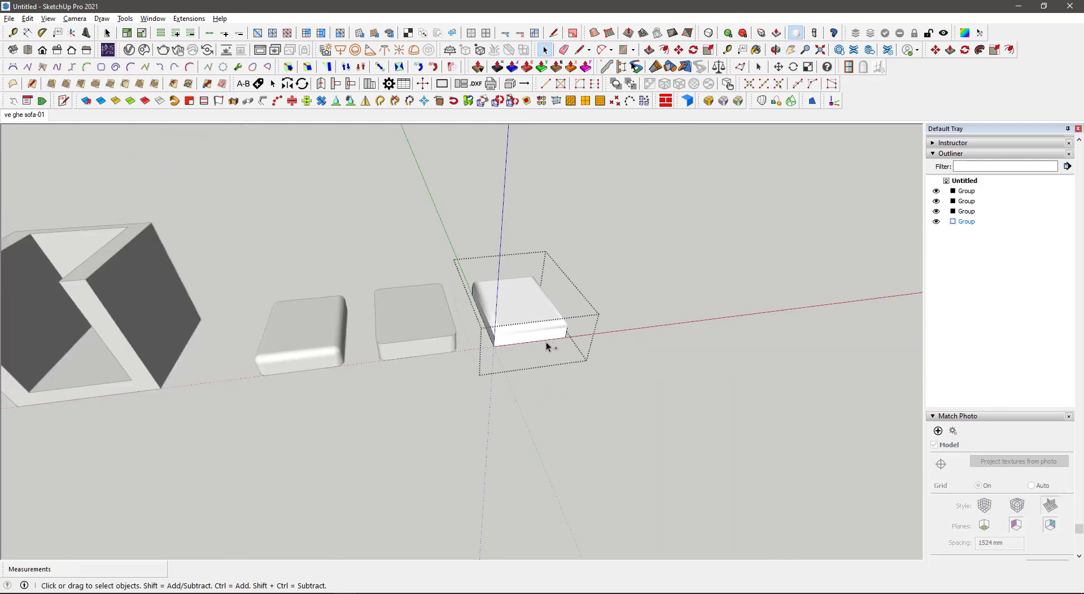
{"action": "left_click", "coordinate": [602, 383]}
{"action": "middle_click_drag", "start_coordinate": [603, 386], "coordinate": [460, 389]}
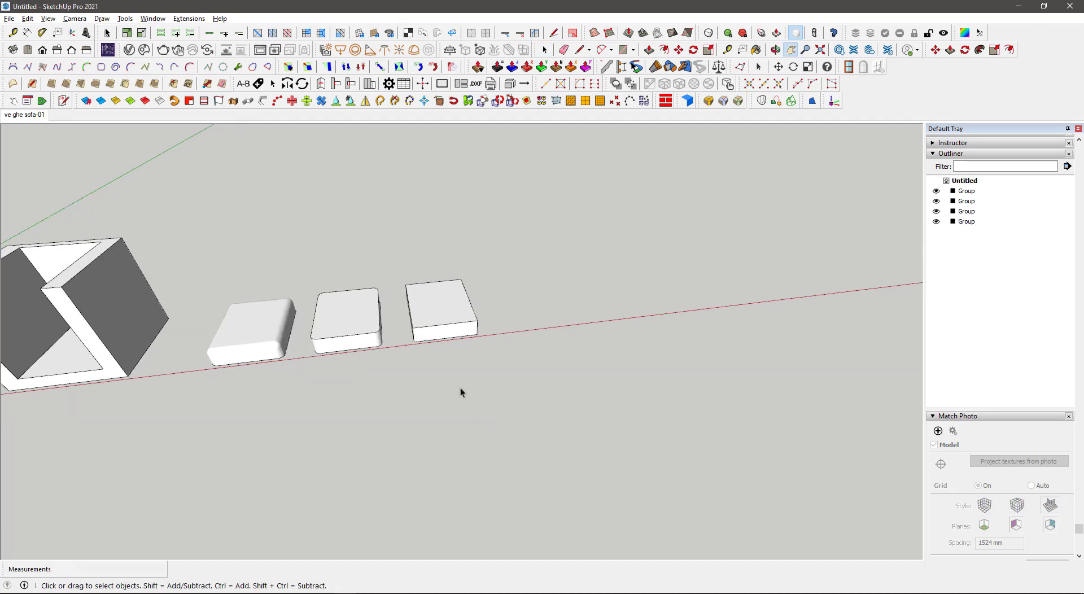
Copy the unrounded third cushion block along the red axis to add a fourth cushion to the row.
{"action": "left_click", "coordinate": [441, 339]}
{"action": "key", "text": "m"}
{"action": "key", "text": "ctrl"}
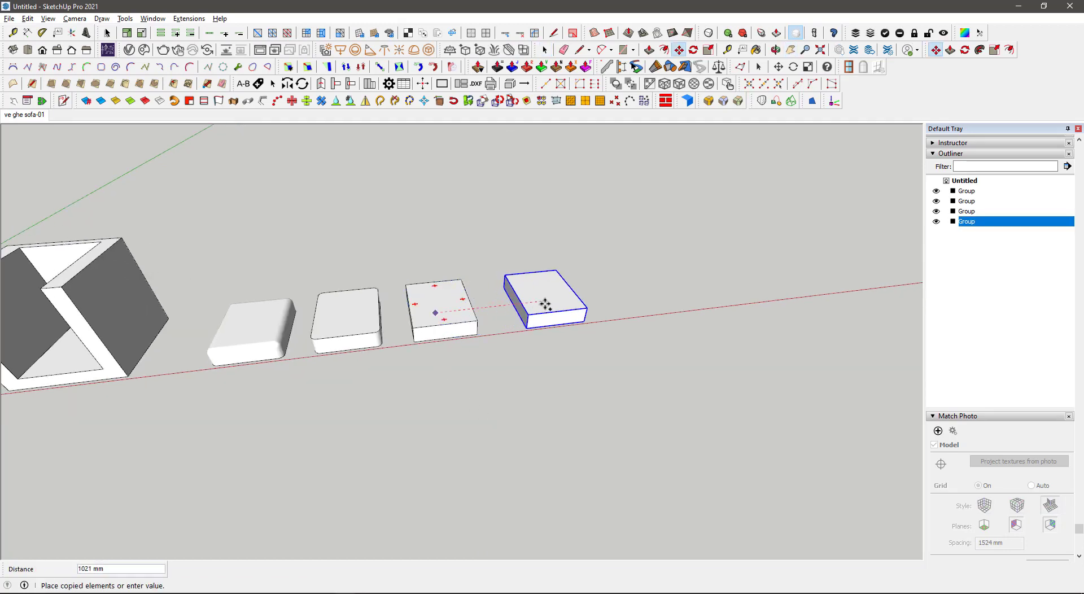
{"action": "left_click", "coordinate": [565, 322]}
{"action": "key", "text": "space"}
Open the fourth cushion block and start Round Corner on all its edges at a 50 mm offset.
{"action": "left_click", "coordinate": [605, 367]}
{"action": "middle_click_drag", "start_coordinate": [590, 403], "coordinate": [520, 336], "text": "shift"}
{"action": "left_click", "coordinate": [520, 337]}
{"action": "double_click", "coordinate": [520, 336]}
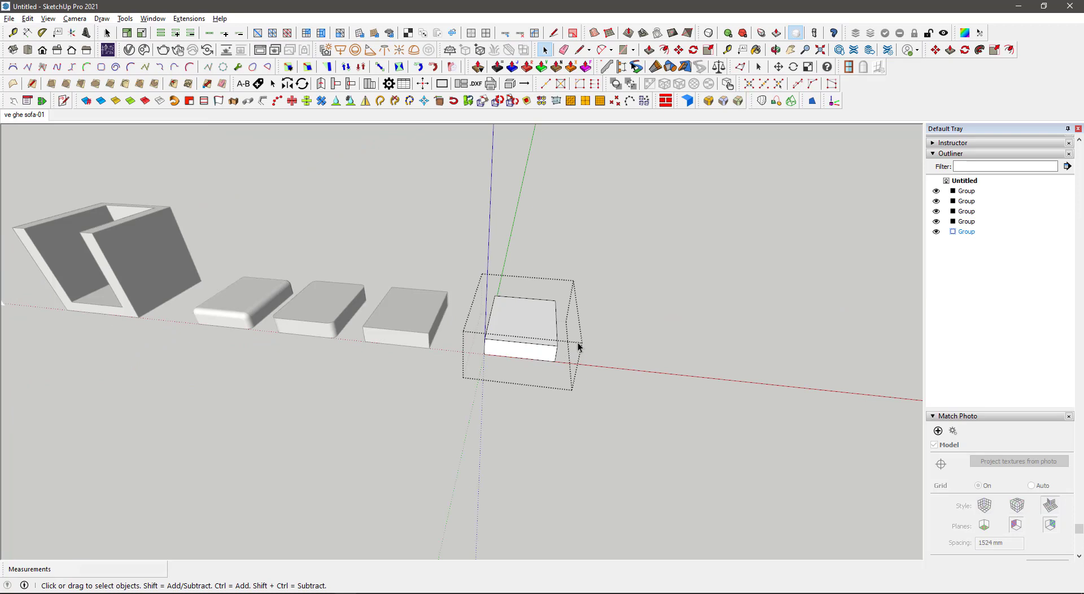
{"action": "key", "text": "ctrl+a"}
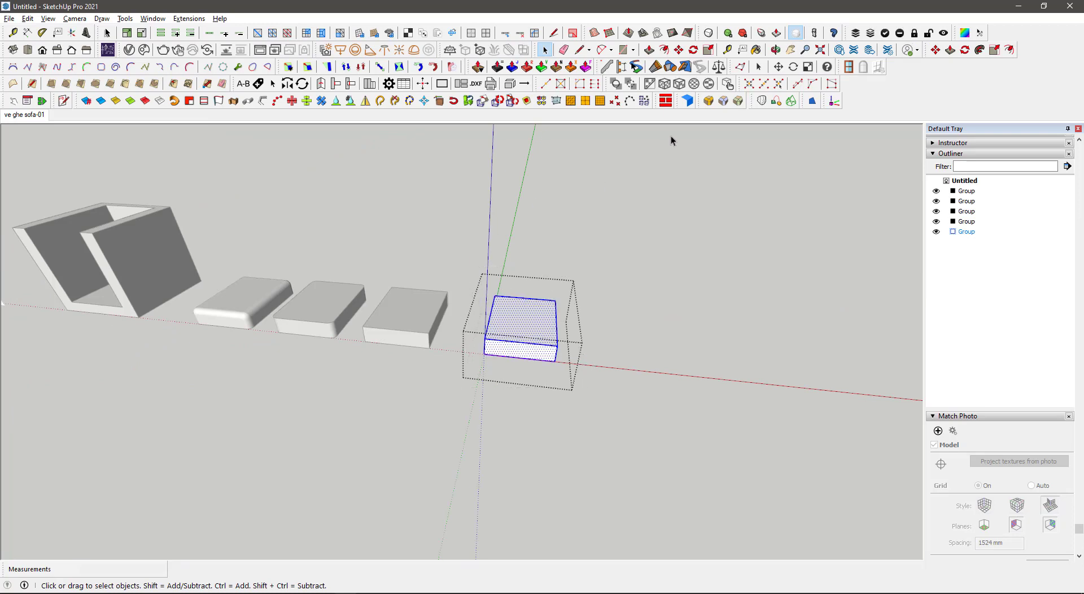
{"action": "left_click", "coordinate": [708, 101]}
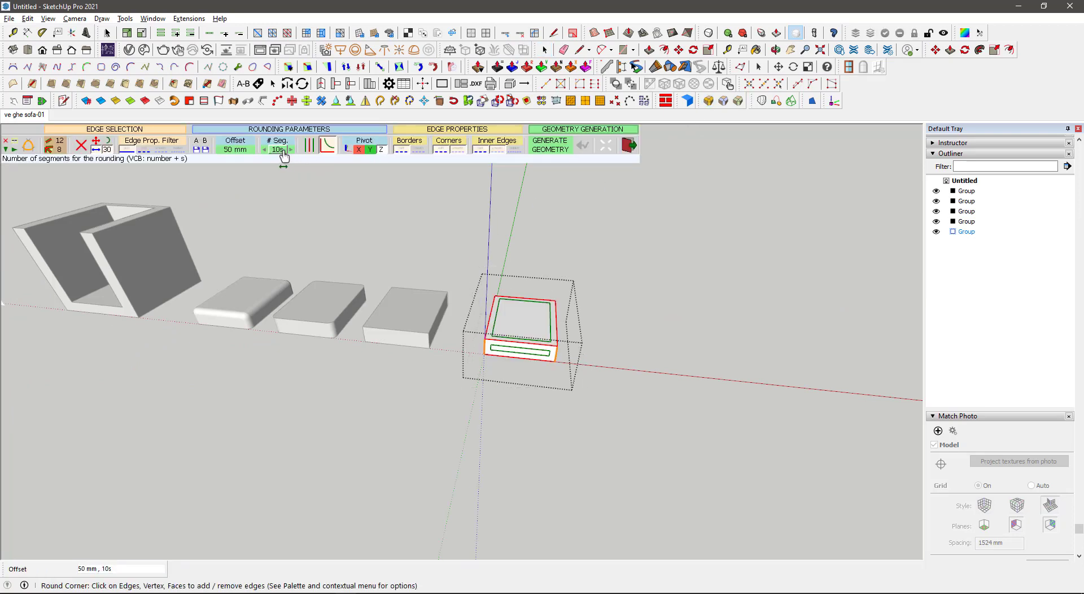
Increase the number of rounding segments and round all edges of the fourth cushion block.
{"action": "left_click", "coordinate": [277, 149]}
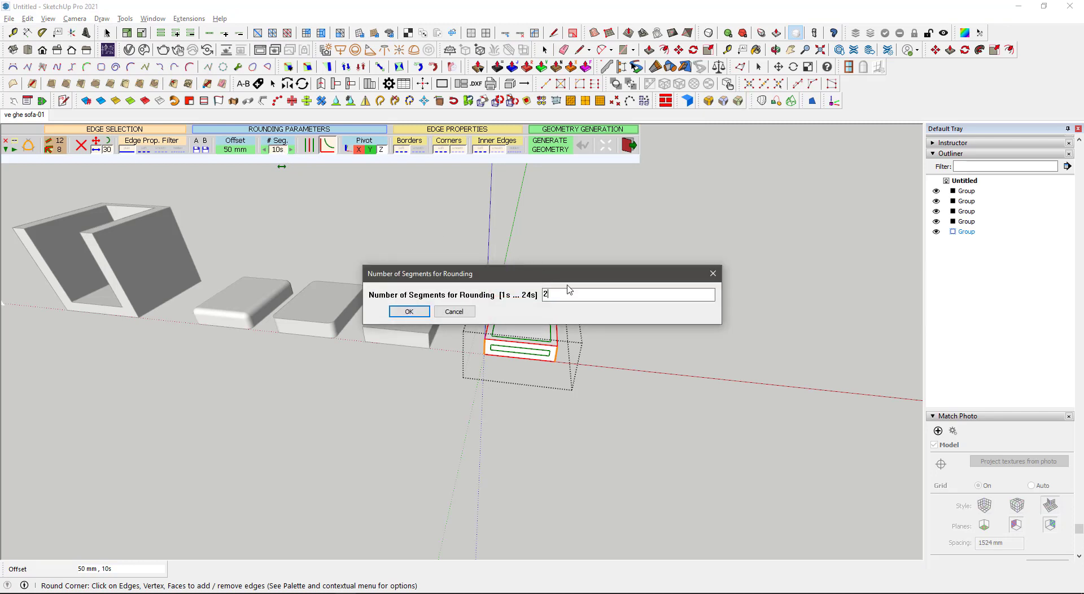
{"action": "left_click", "coordinate": [420, 312]}
{"action": "left_click", "coordinate": [634, 323]}
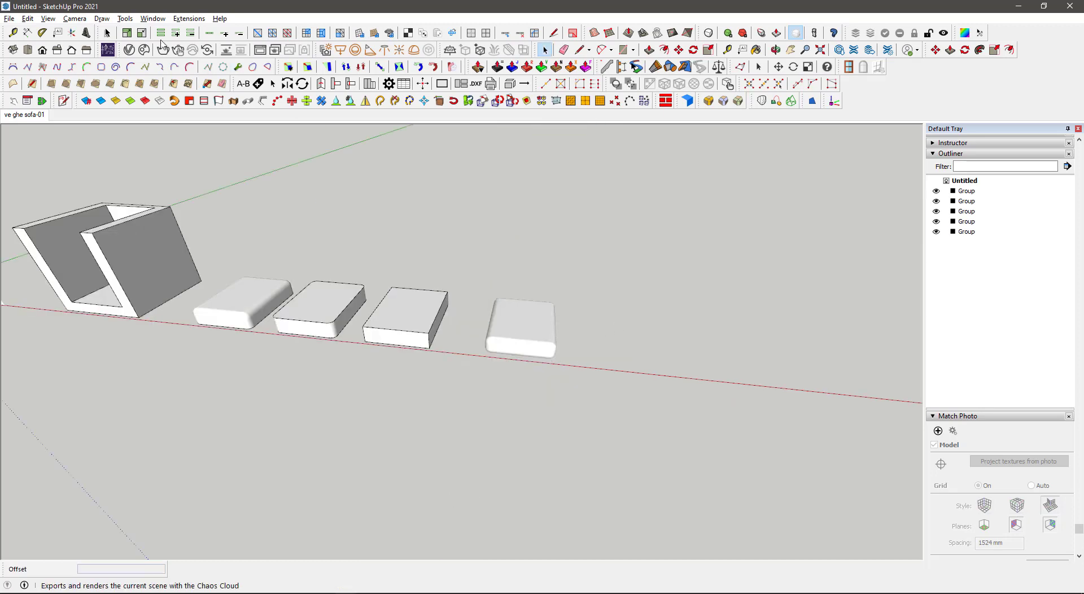
Show hidden geometry and compare the rounding segments on the row of seat cushions.
{"action": "left_click", "coordinate": [74, 18]}
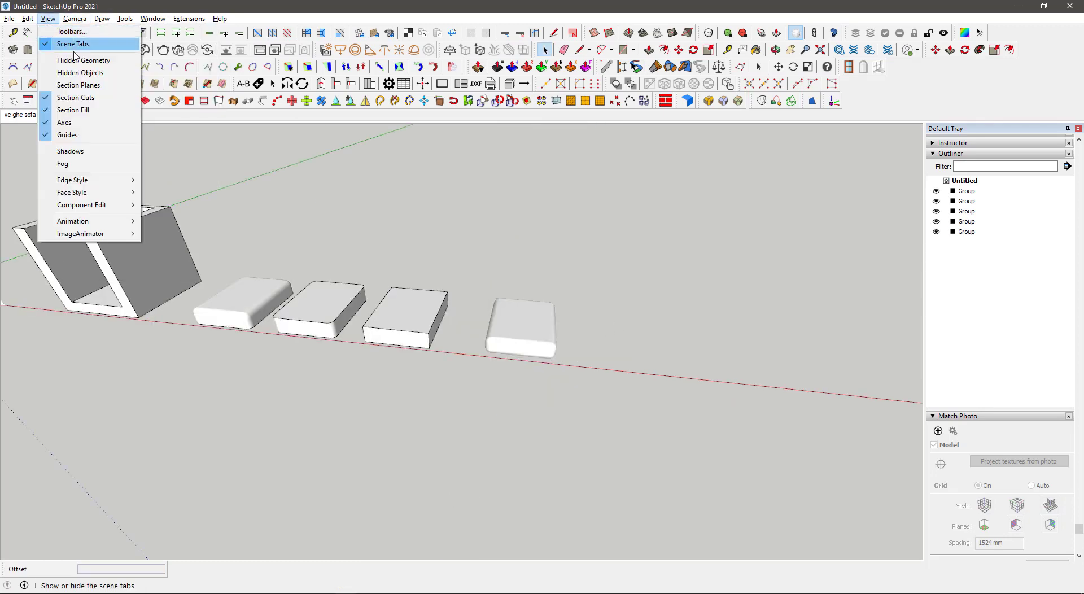
{"action": "left_click", "coordinate": [85, 61]}
{"action": "scroll", "coordinate": [509, 345], "scroll_direction": "up", "scroll_amount": 8}
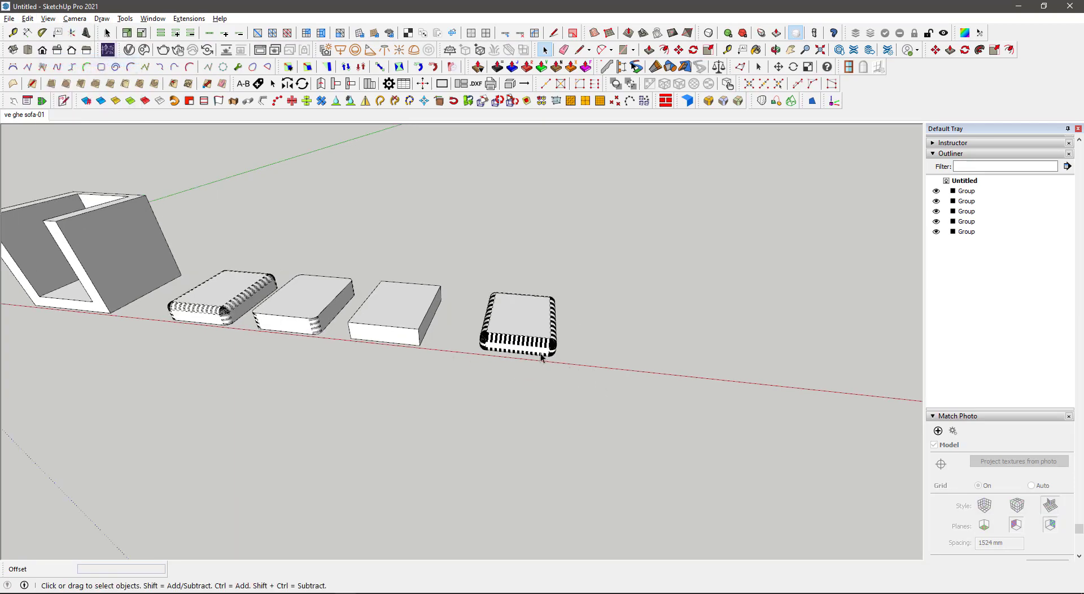
{"action": "scroll", "coordinate": [562, 366], "scroll_direction": "up", "scroll_amount": 3}
{"action": "middle_click_drag", "start_coordinate": [574, 354], "coordinate": [526, 353]}
{"action": "scroll", "coordinate": [526, 354], "scroll_direction": "down", "scroll_amount": 8}
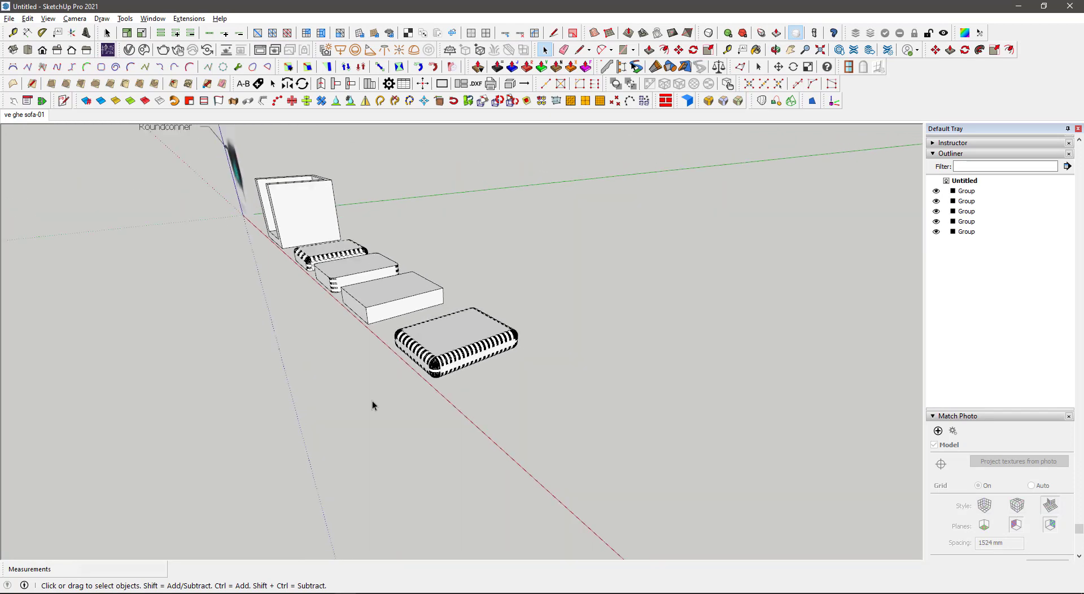
{"action": "middle_click_drag", "start_coordinate": [372, 405], "coordinate": [401, 375]}
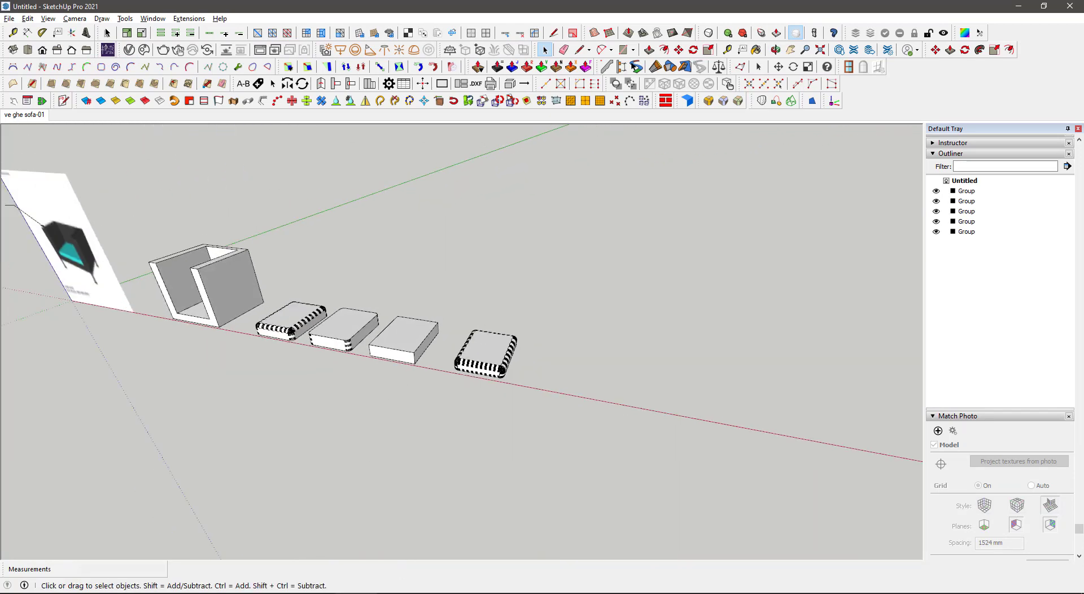
Open the second cushion block and draw two 50 mm lines joining the arc ends of its front top corner nearest the third cushion.
{"action": "left_click", "coordinate": [476, 354]}
{"action": "scroll", "coordinate": [475, 353], "scroll_direction": "up", "scroll_amount": 8}
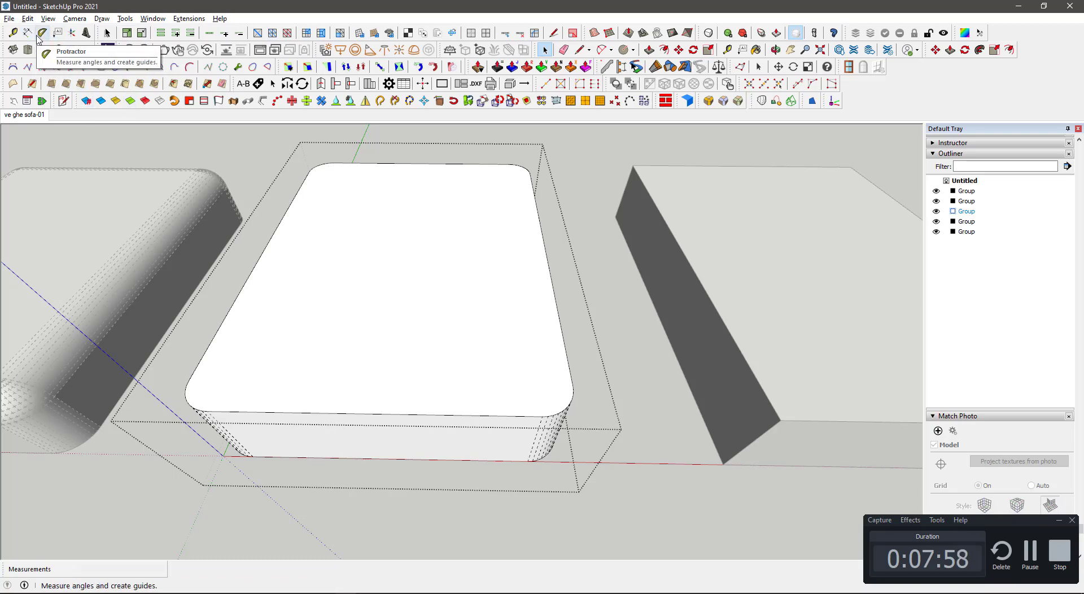
{"action": "middle_click_drag", "start_coordinate": [579, 405], "coordinate": [568, 443]}
{"action": "scroll", "coordinate": [568, 443], "scroll_direction": "up", "scroll_amount": 2}
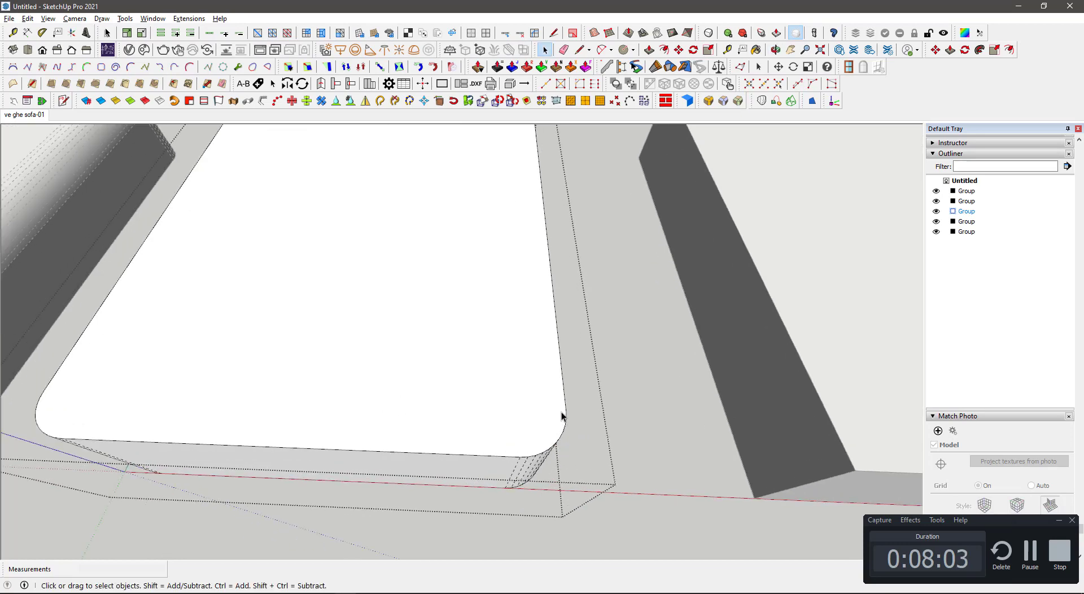
{"action": "key", "text": "t"}
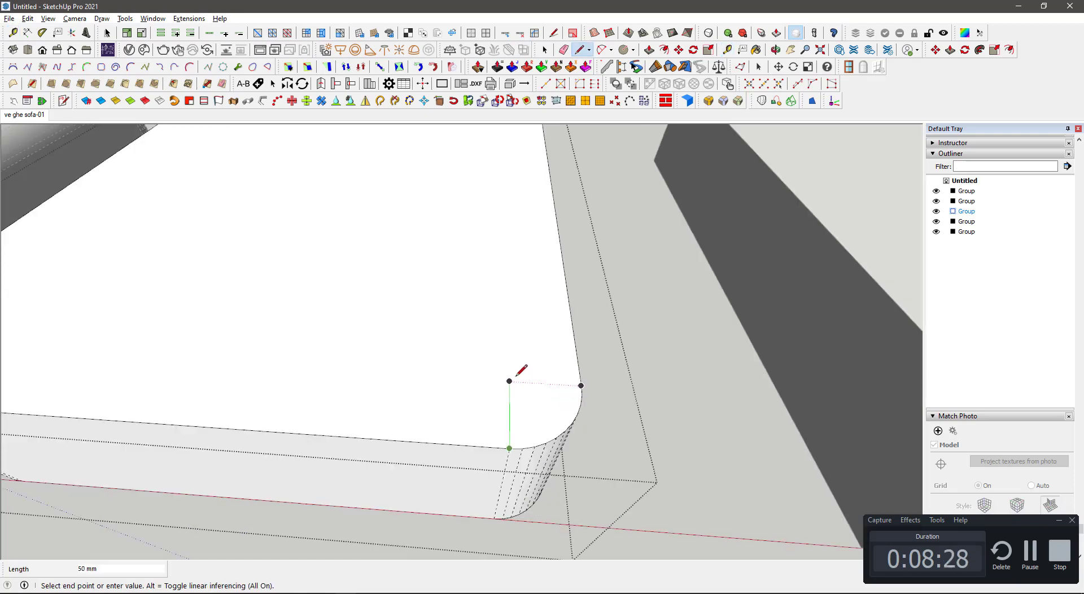
{"action": "left_click", "coordinate": [511, 374]}
{"action": "middle_click_drag", "start_coordinate": [564, 380], "coordinate": [463, 347]}
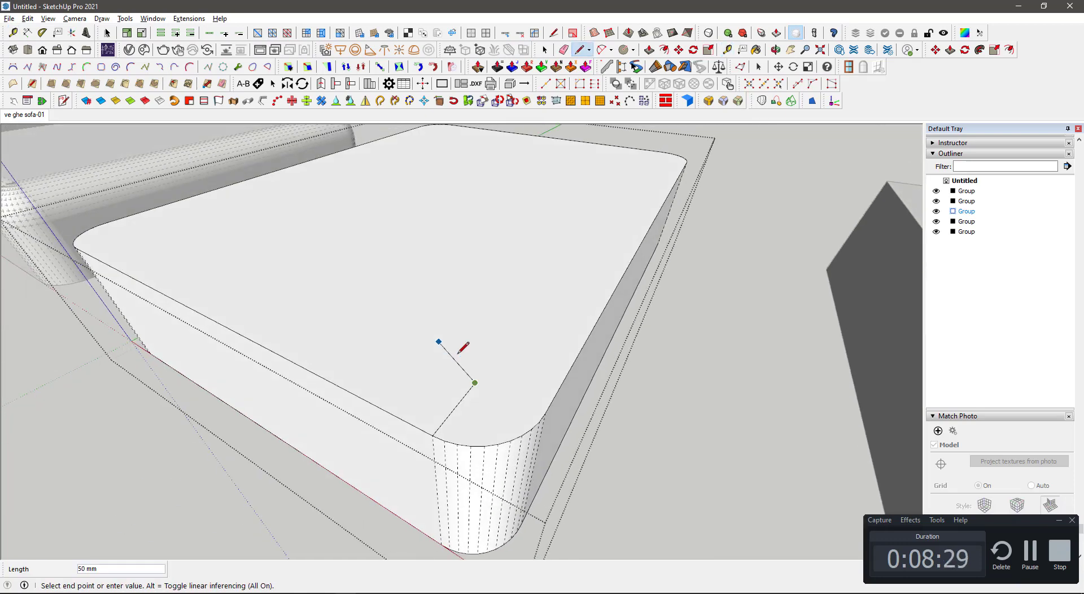
{"action": "left_click", "coordinate": [545, 413]}
{"action": "middle_click_drag", "start_coordinate": [480, 418], "coordinate": [539, 395]}
Draw a 24-sided circle of 50 mm radius centred where the two corner lines meet, and select its outline.
{"action": "key", "text": "c"}
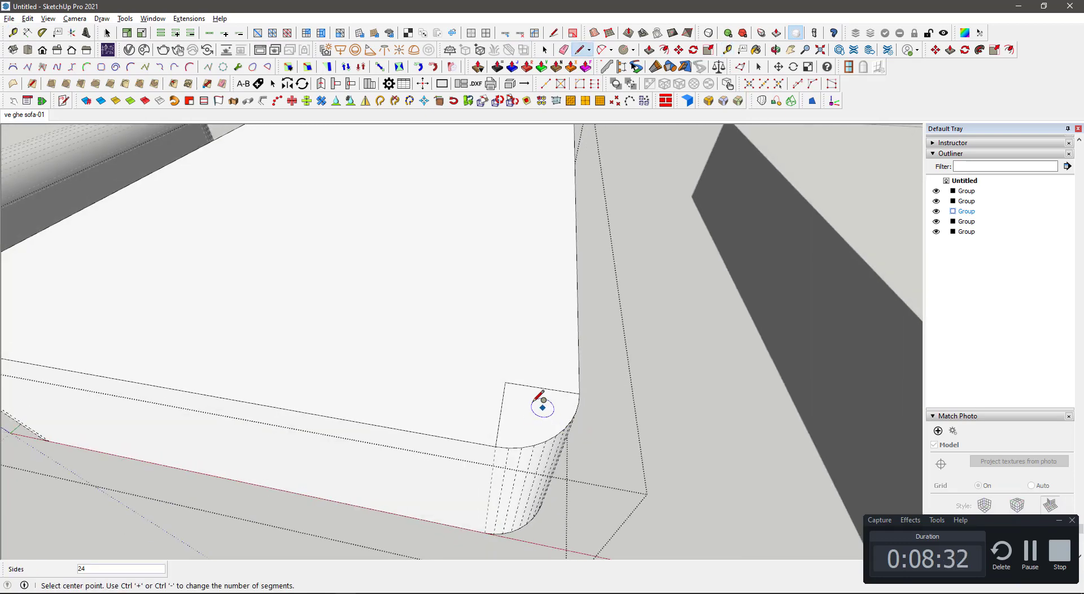
{"action": "left_click", "coordinate": [505, 382]}
{"action": "left_click", "coordinate": [545, 411]}
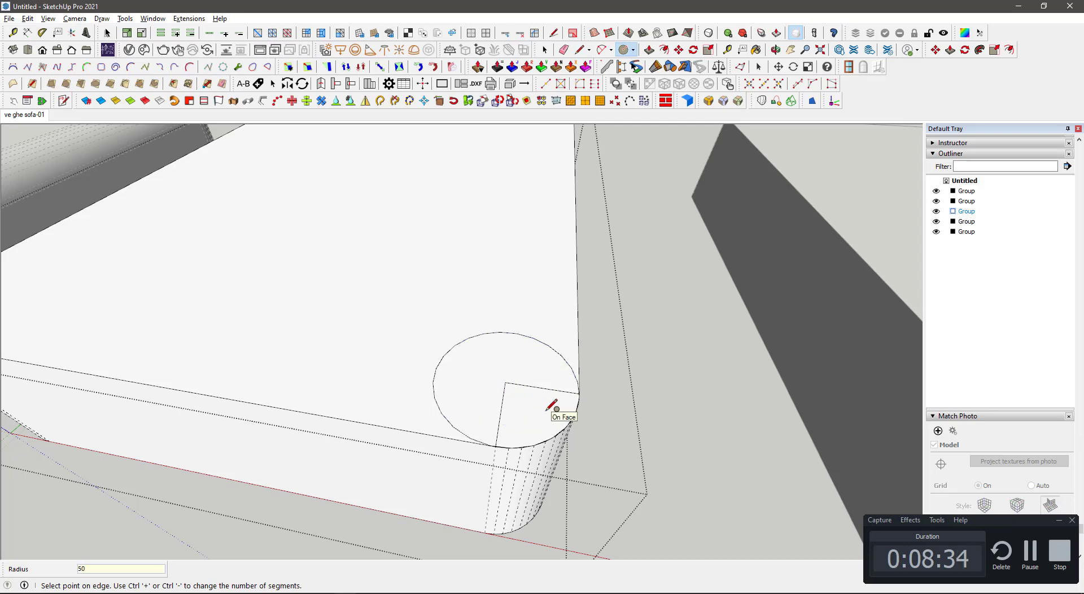
{"action": "key", "text": "space"}
{"action": "middle_click_drag", "start_coordinate": [480, 426], "coordinate": [531, 391]}
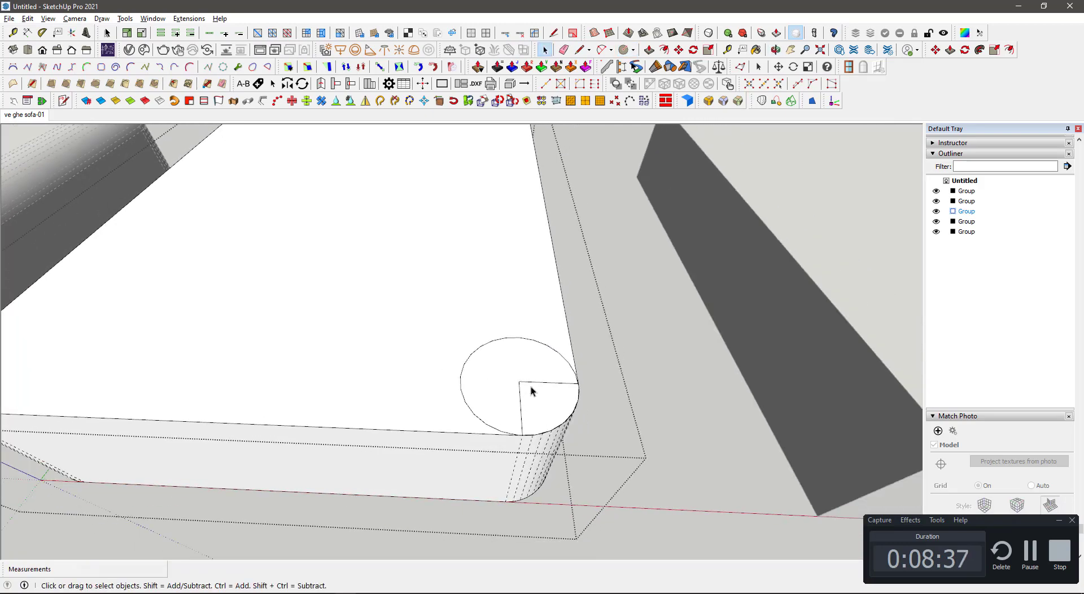
{"action": "left_click", "coordinate": [546, 348]}
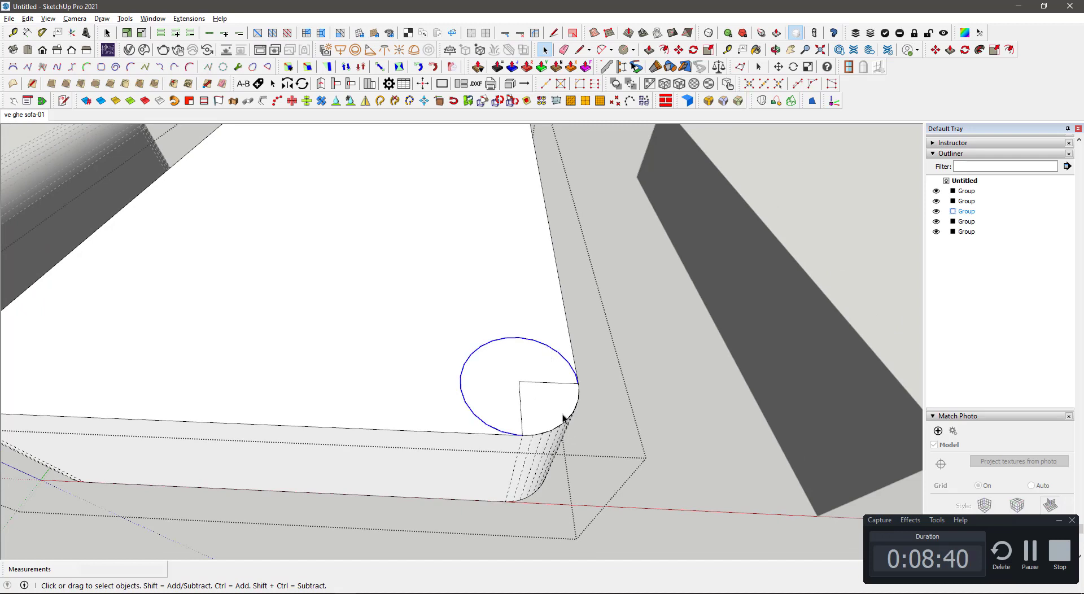
Delete the two radius lines inside the corner circle and close the second cushion block.
{"action": "left_click", "coordinate": [523, 400]}
{"action": "left_click", "coordinate": [521, 399]}
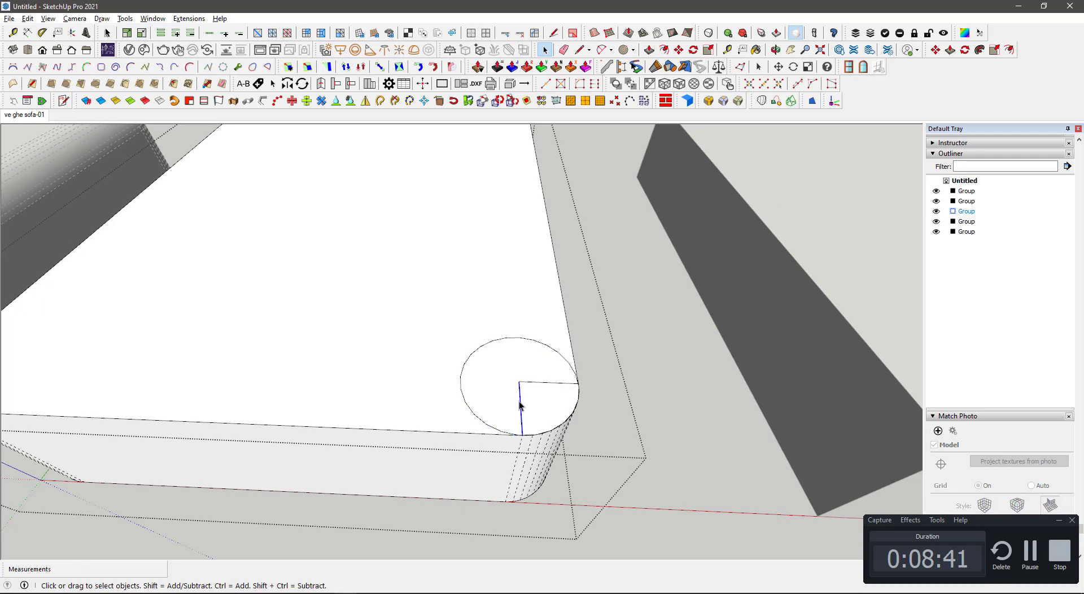
{"action": "key", "text": "Delete"}
{"action": "left_click", "coordinate": [532, 383]}
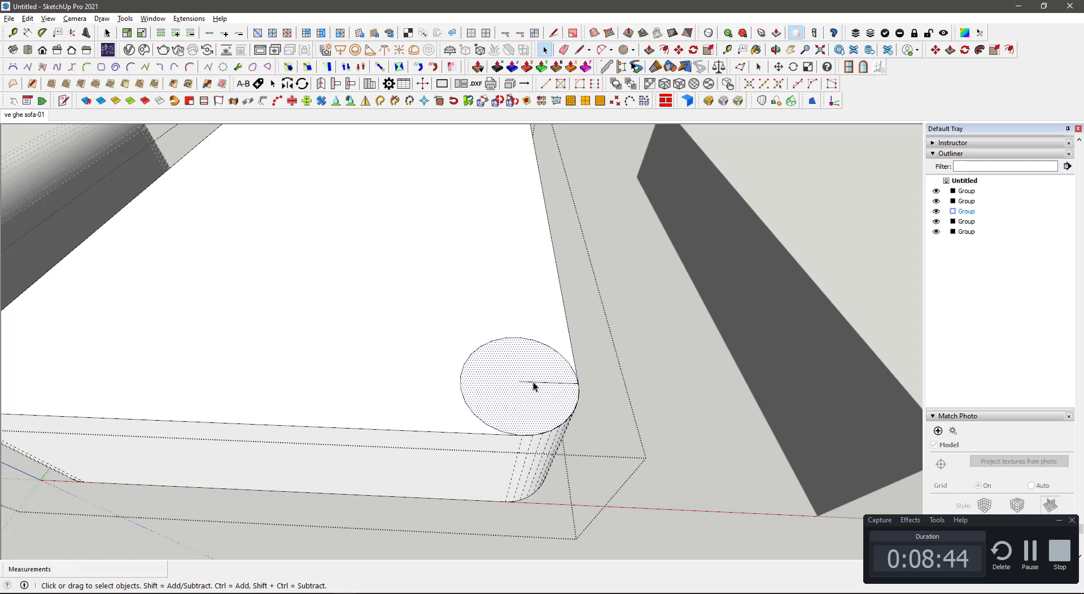
{"action": "key", "text": "Delete"}
{"action": "scroll", "coordinate": [534, 383], "scroll_direction": "down", "scroll_amount": 3}
{"action": "scroll", "coordinate": [535, 384], "scroll_direction": "down", "scroll_amount": 2}
{"action": "middle_click_drag", "start_coordinate": [592, 424], "coordinate": [387, 314]}
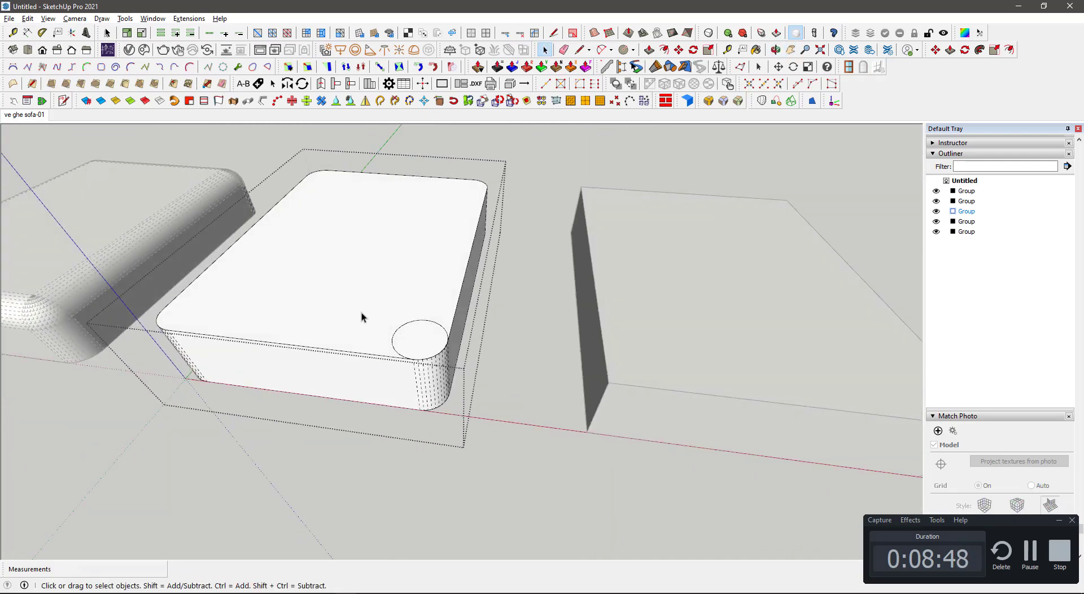
{"action": "left_click_drag", "start_coordinate": [367, 300], "coordinate": [508, 412]}
{"action": "scroll", "coordinate": [520, 366], "scroll_direction": "down", "scroll_amount": 4}
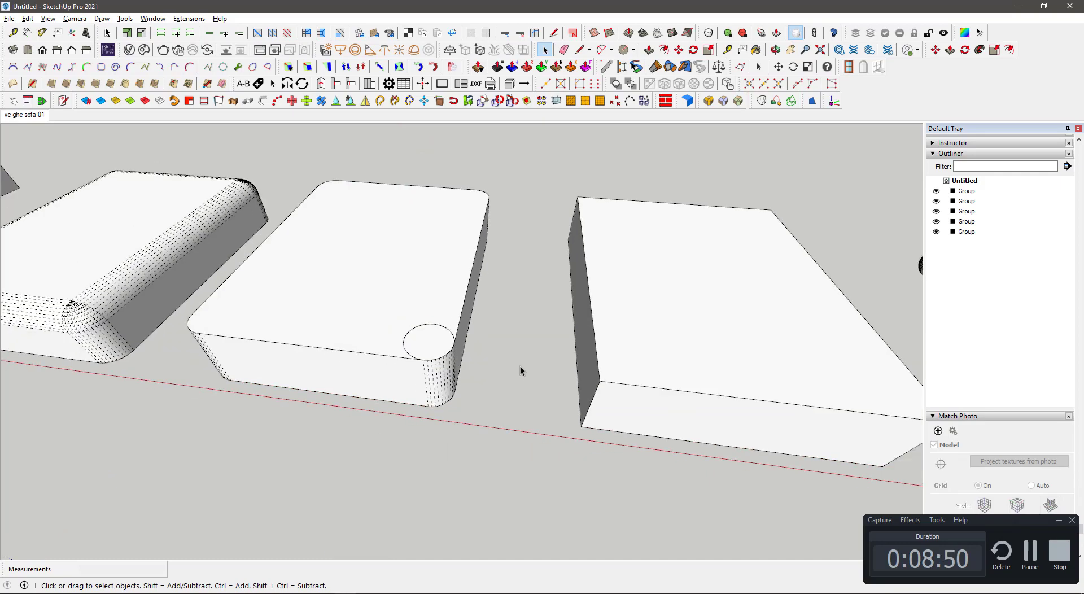